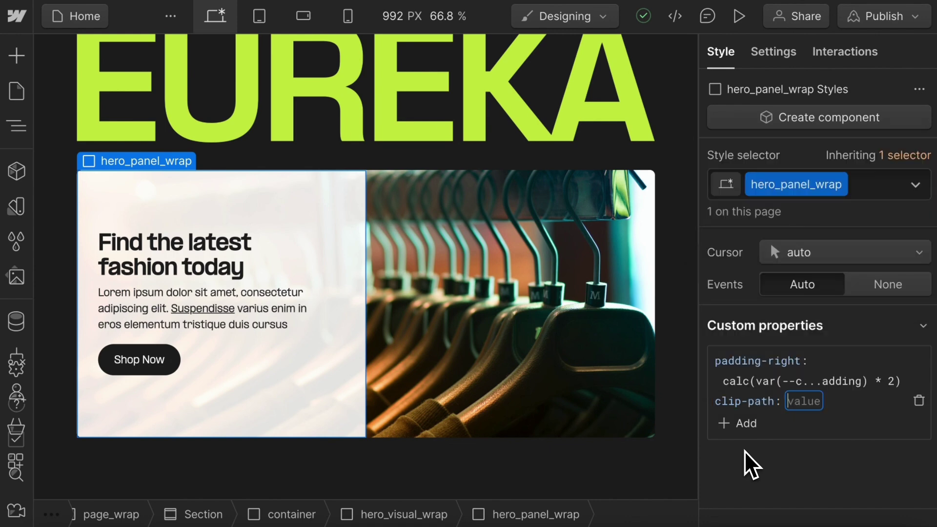
Step: Apply the pasted polygon clip-path to hero_panel_wrap and preview it at the 663 px tablet-landscape width
key("ctrl+v")
key("Return")
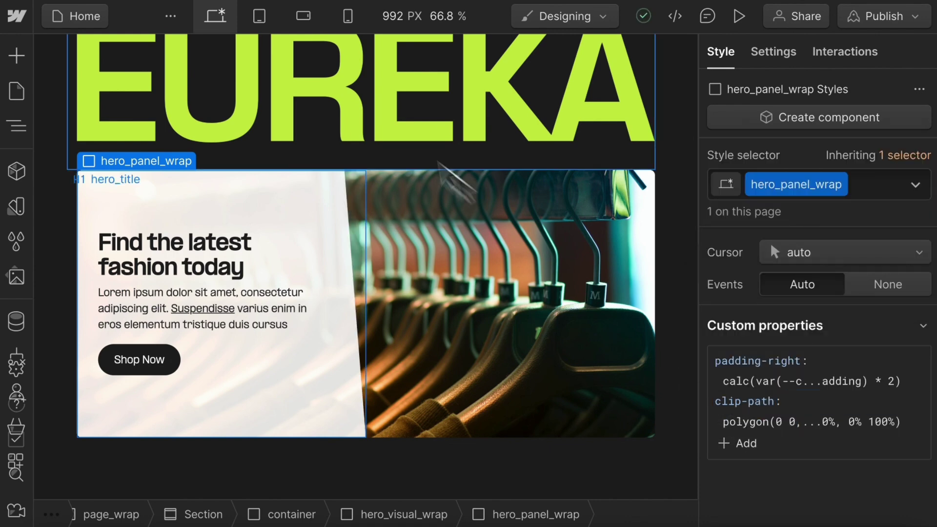
left_click(303, 17)
scroll(537, 317, "down", 4)
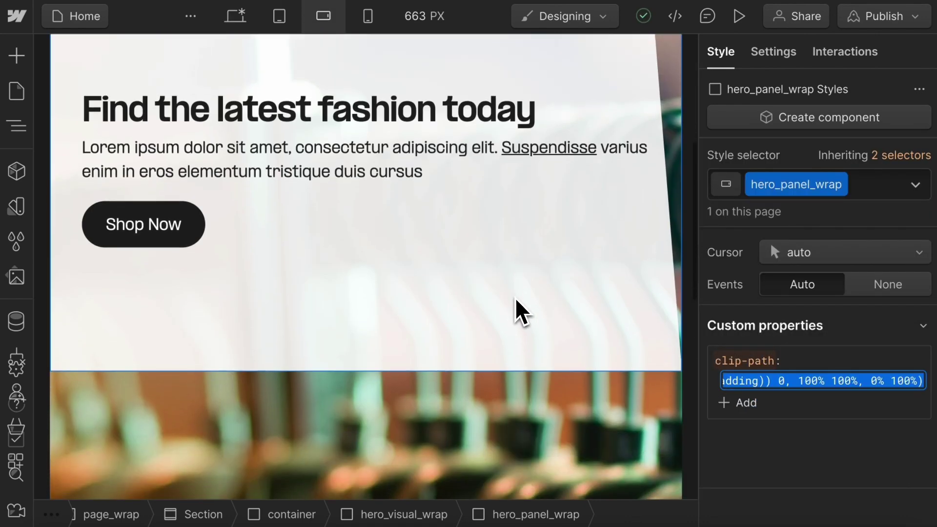
Step: Search Can I Use for text-wrap: balance and read Safari's version support
left_click(516, 314)
type("e")
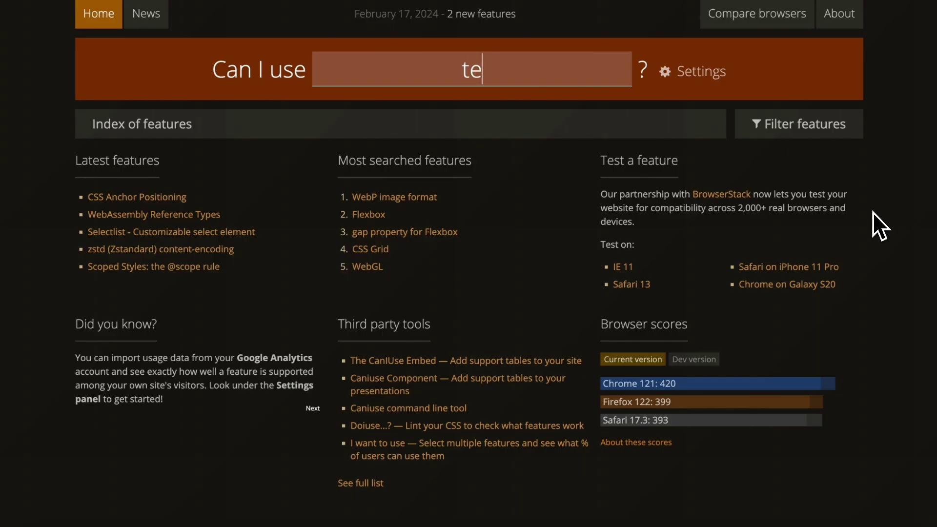
type("xt-wrap: balance")
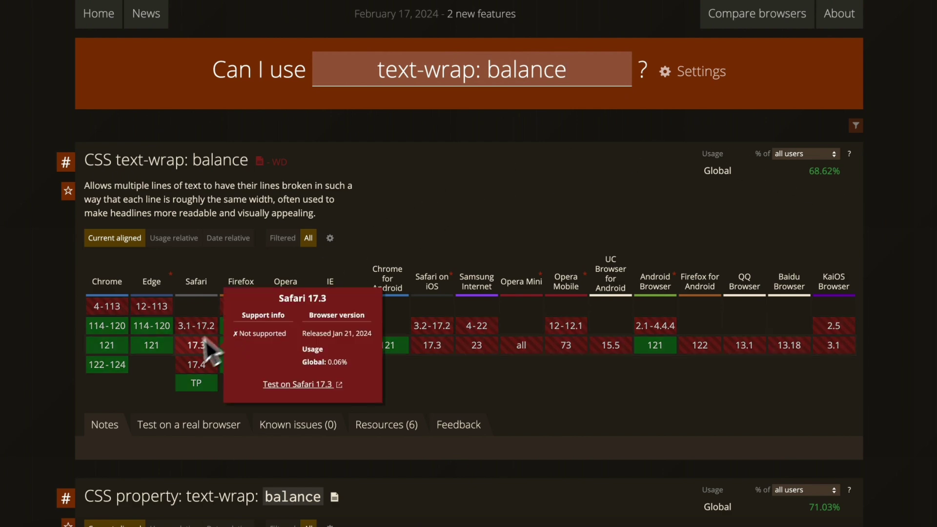
mouse_move(191, 364)
mouse_move(201, 336)
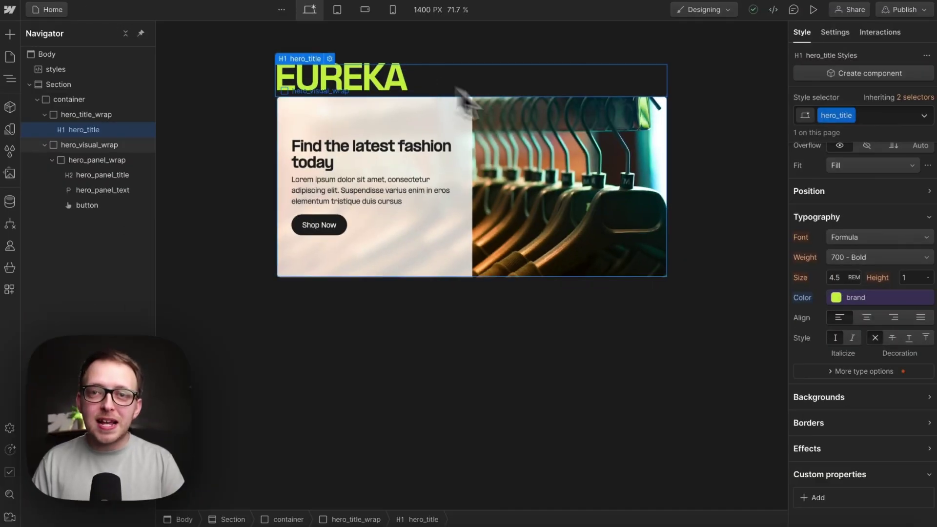
Step: Set the EUREKA heading's font size to a custom 24.9cqw value
left_click(826, 271)
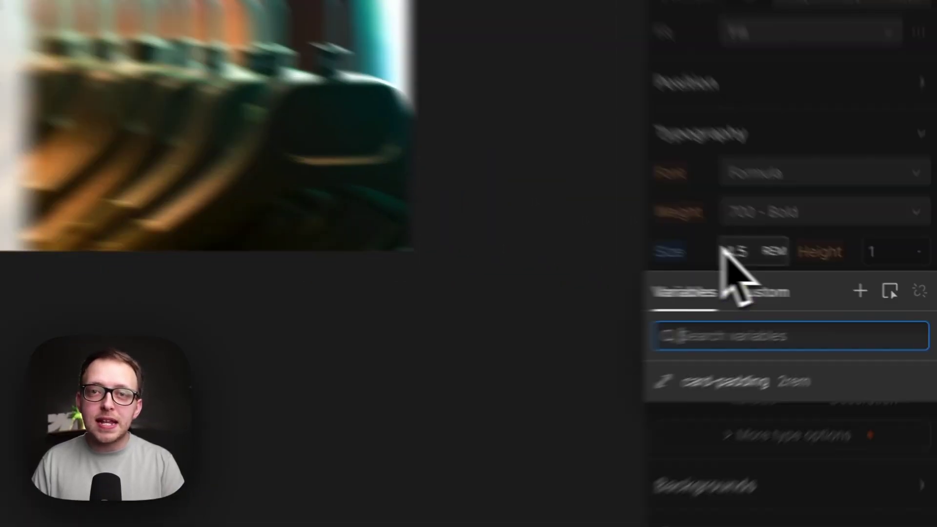
left_click(847, 298)
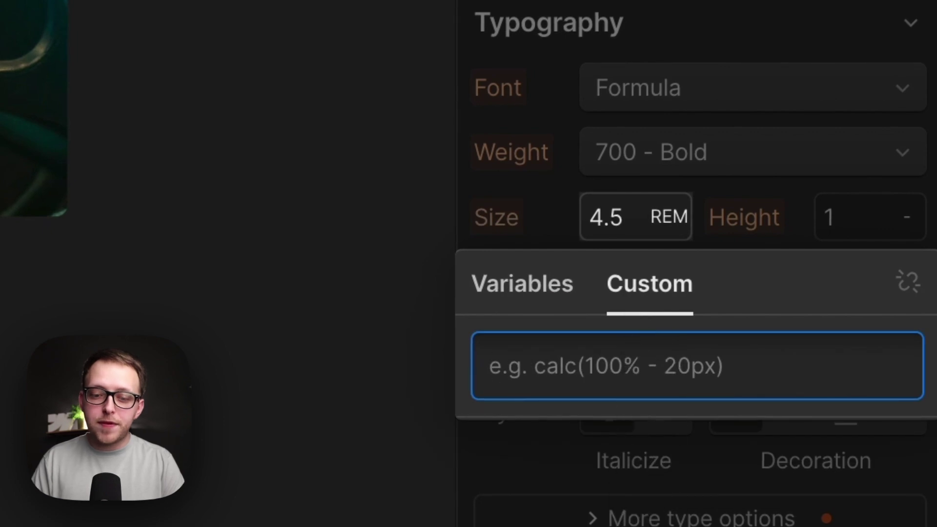
type("24.9cqw")
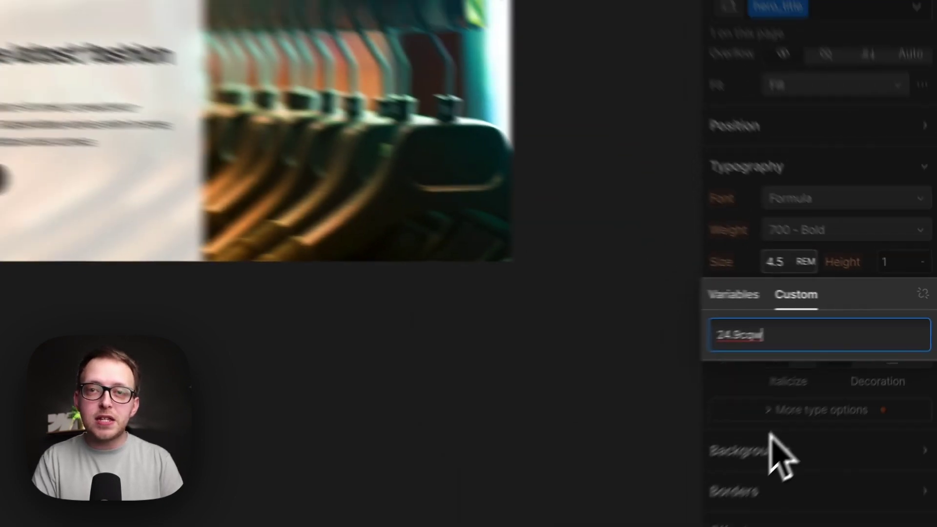
key("Return")
left_click(848, 411)
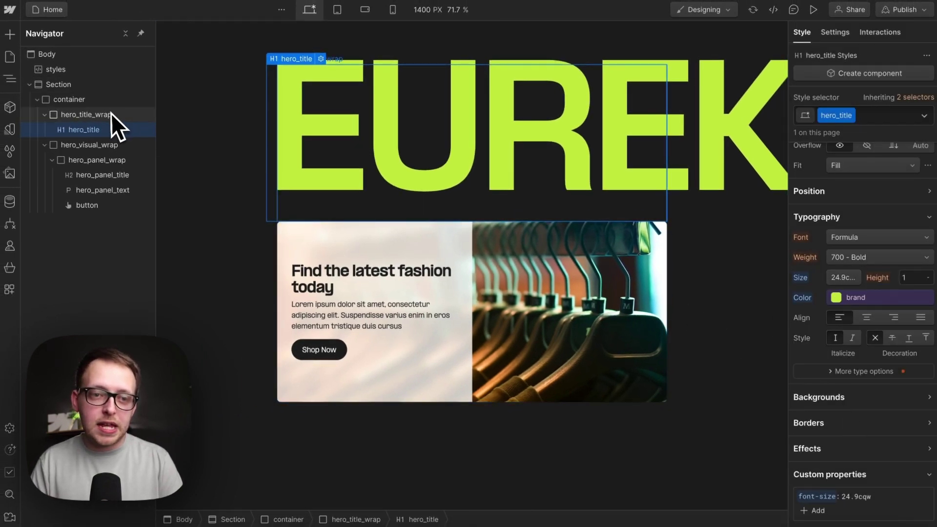
Step: Give hero_title_wrap the custom property container-type: inline-size
left_click(92, 115)
scroll(852, 449, "down", 1)
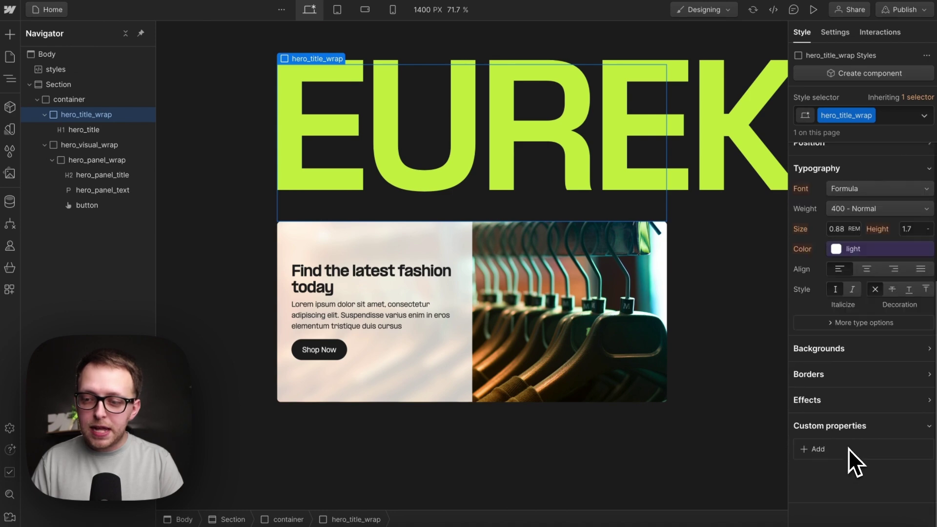
left_click(811, 448)
type("container-type")
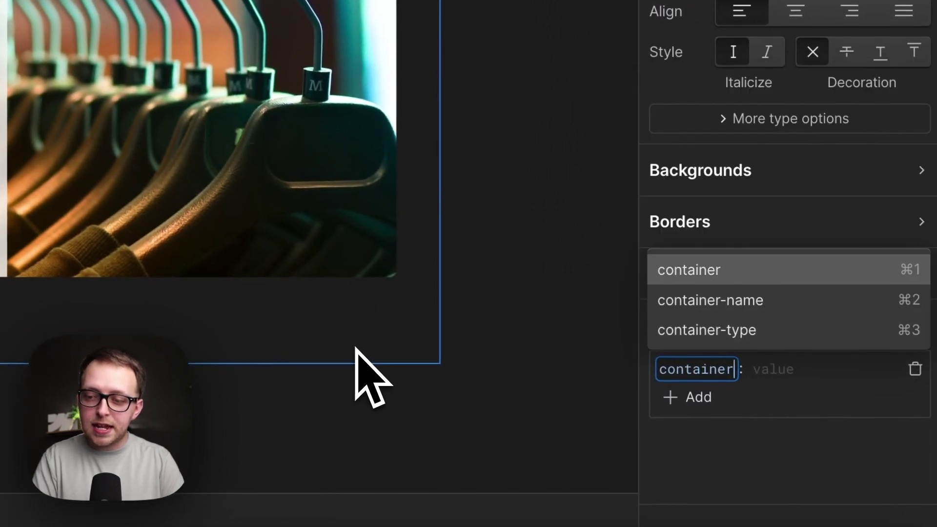
key("Return")
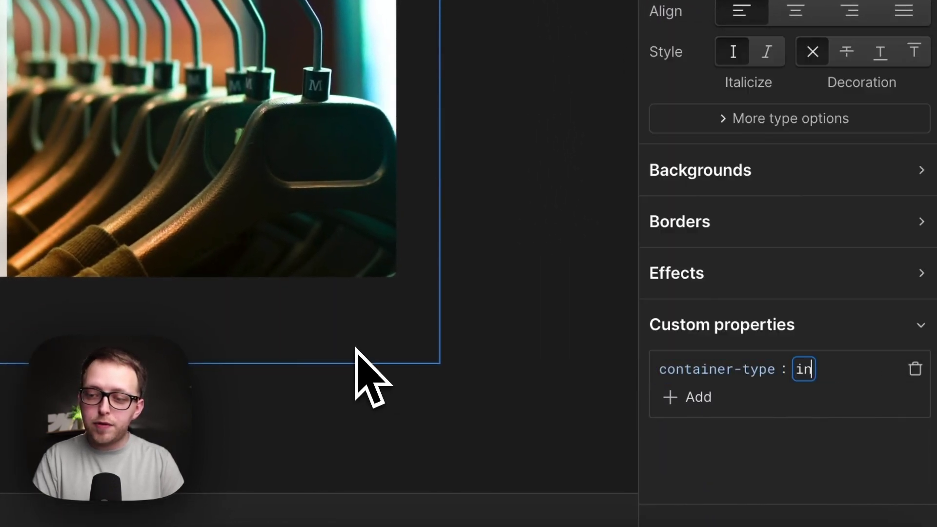
type("inline-size")
key("Return")
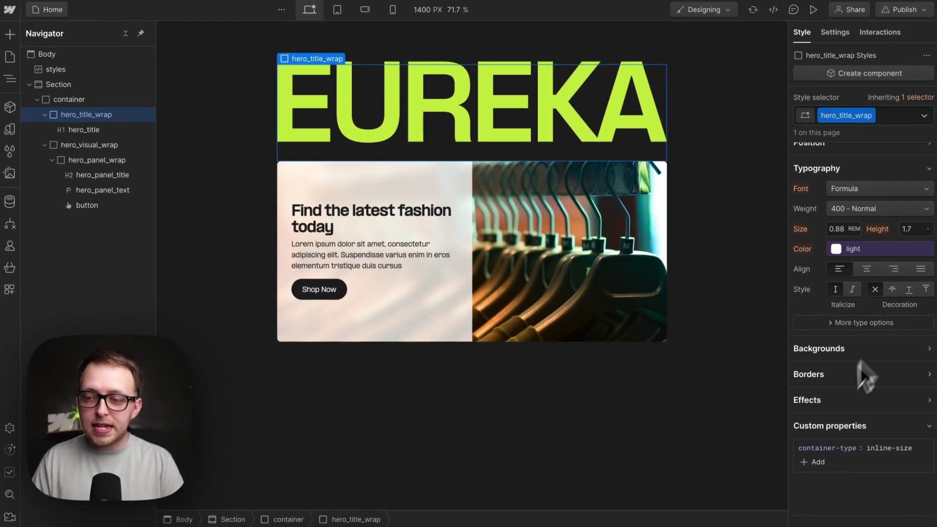
scroll(879, 435, "up", 3)
scroll(871, 342, "up", 3)
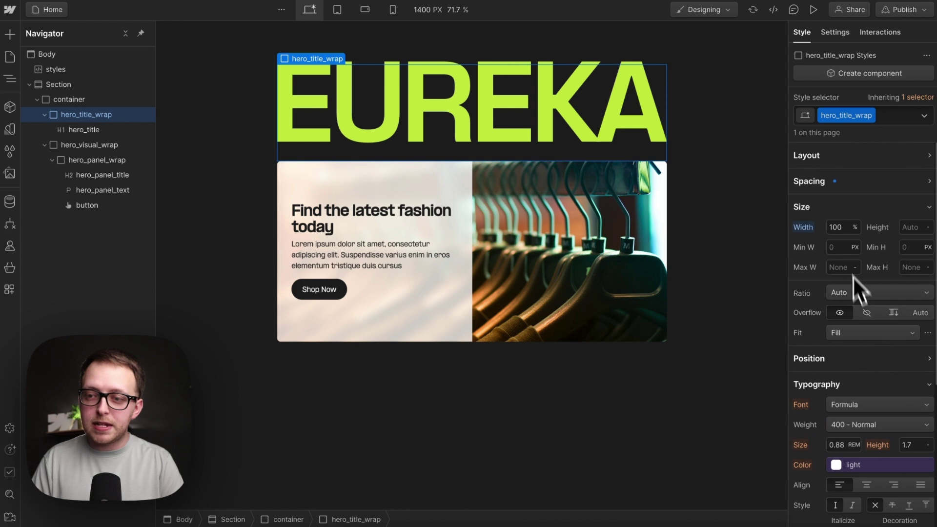
left_click(838, 227)
type("50")
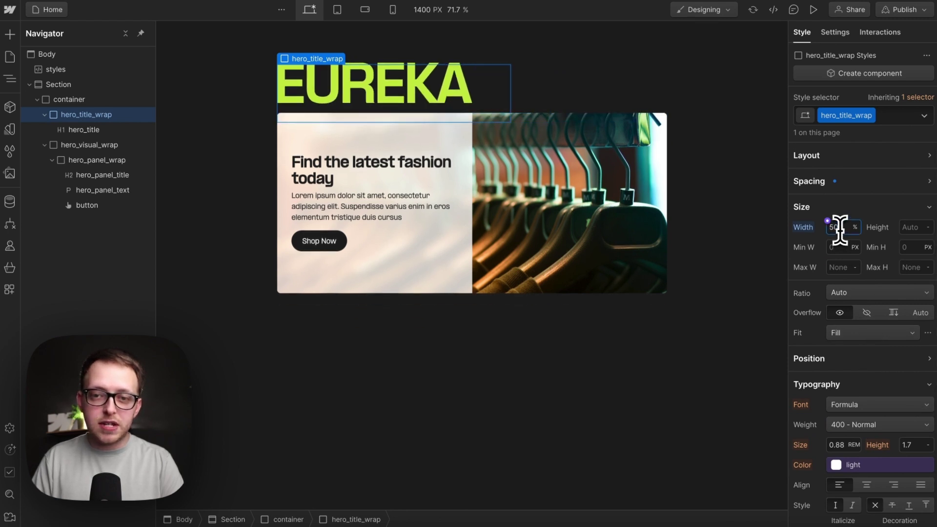
key("shift+Up")
key("shift+Up")
key("shift+Up")
key("shift+Up")
key("shift+Up")
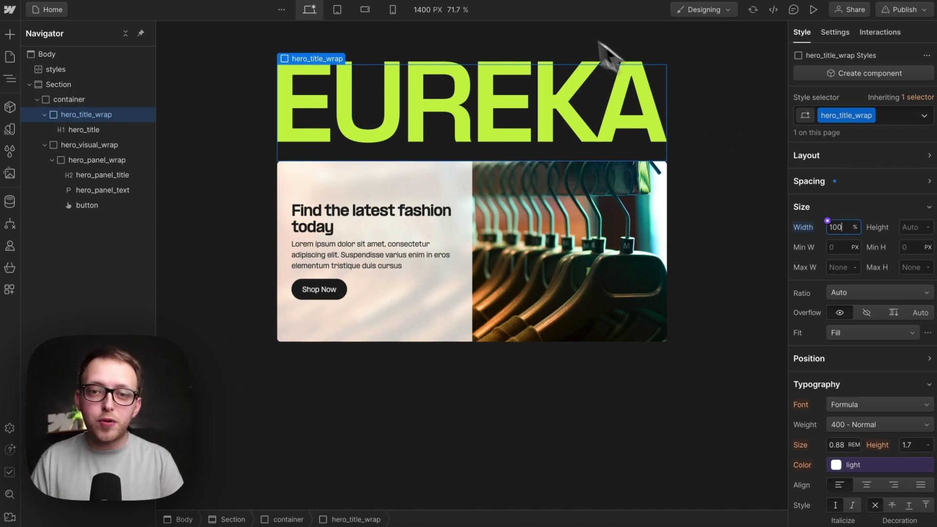
left_click(289, 27)
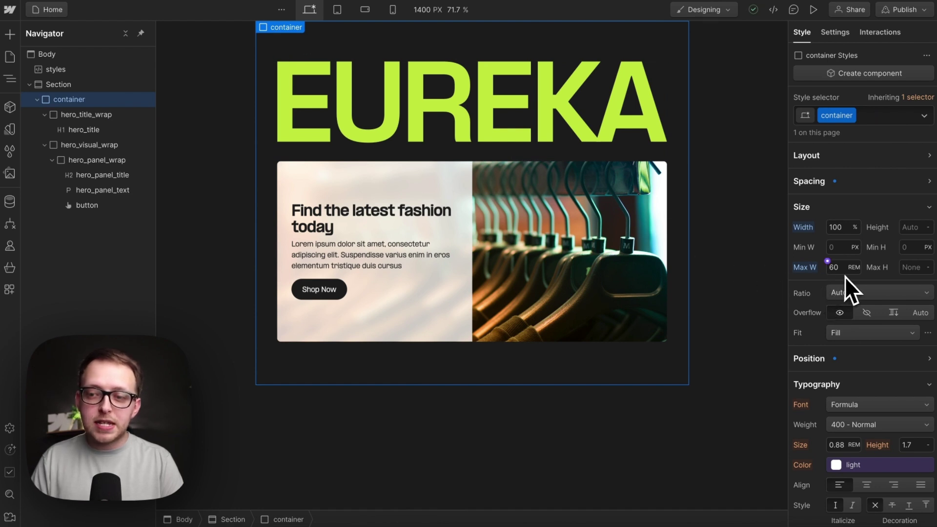
Step: Try the canvas Text zoom preview at 9px and 24px, then reset it
left_click(441, 10)
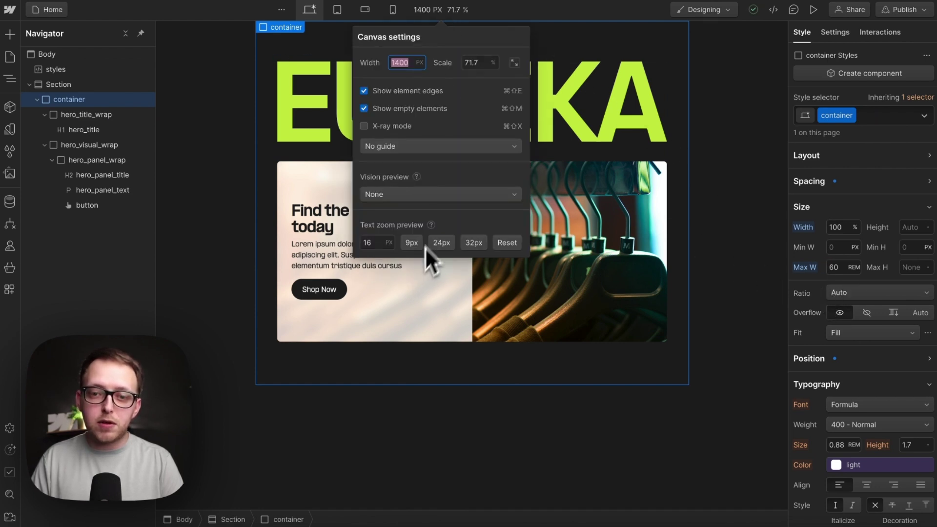
left_click(412, 244)
left_click(442, 244)
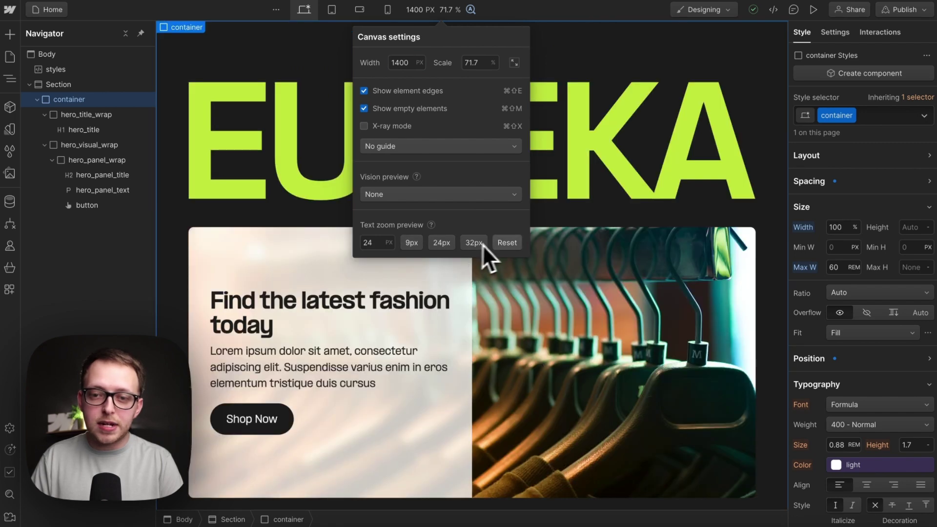
left_click(507, 244)
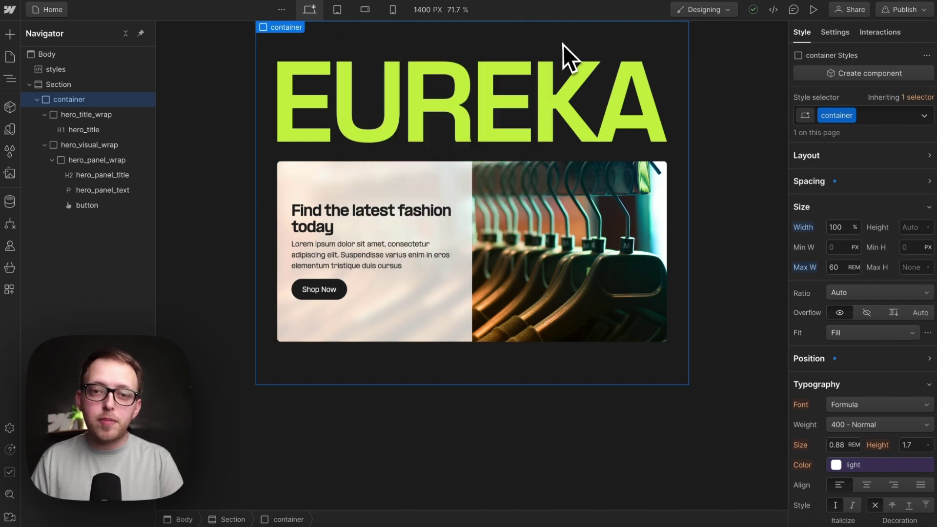
Step: Switch to the 768 px tablet breakpoint and set Text zoom preview to 24px
left_click(340, 10)
left_click(438, 11)
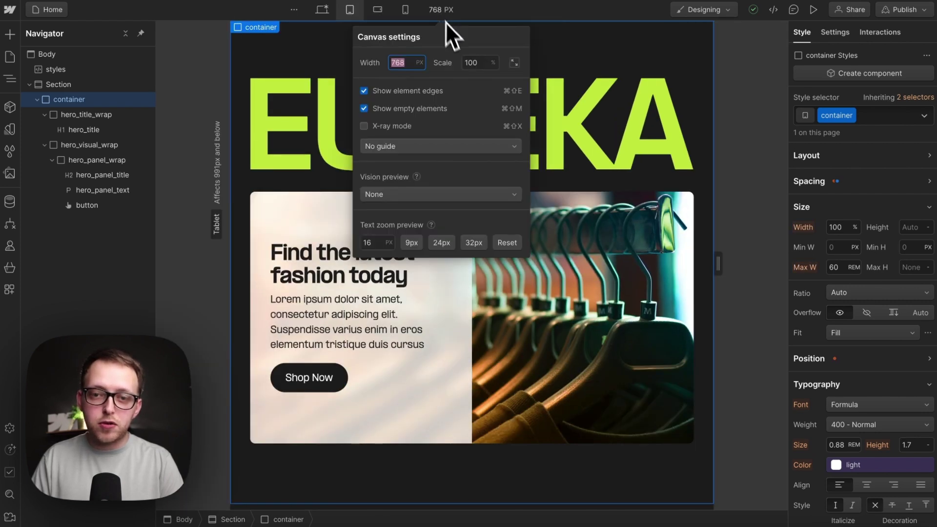
left_click(440, 244)
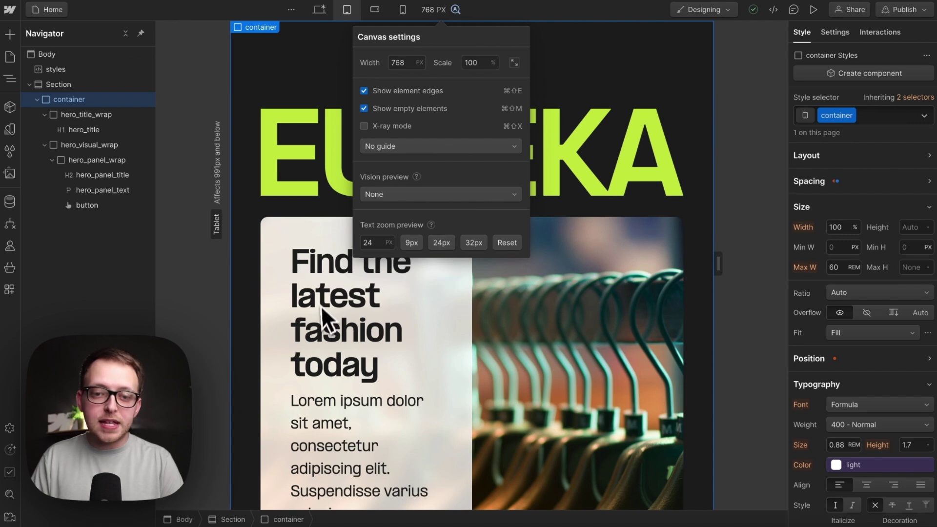
left_click(506, 243)
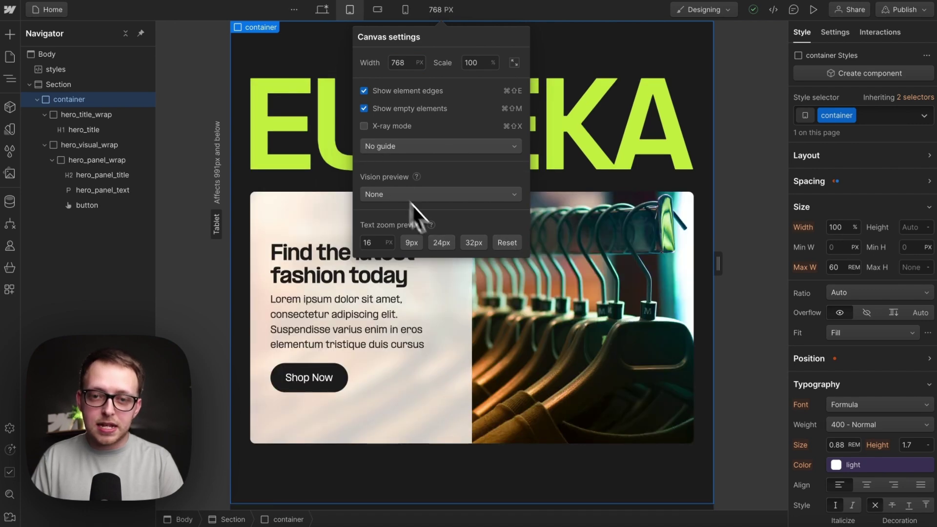
left_click(455, 244)
Step: Select the EUREKA heading and its container to compare them under the 24px zoom
left_click(596, 141)
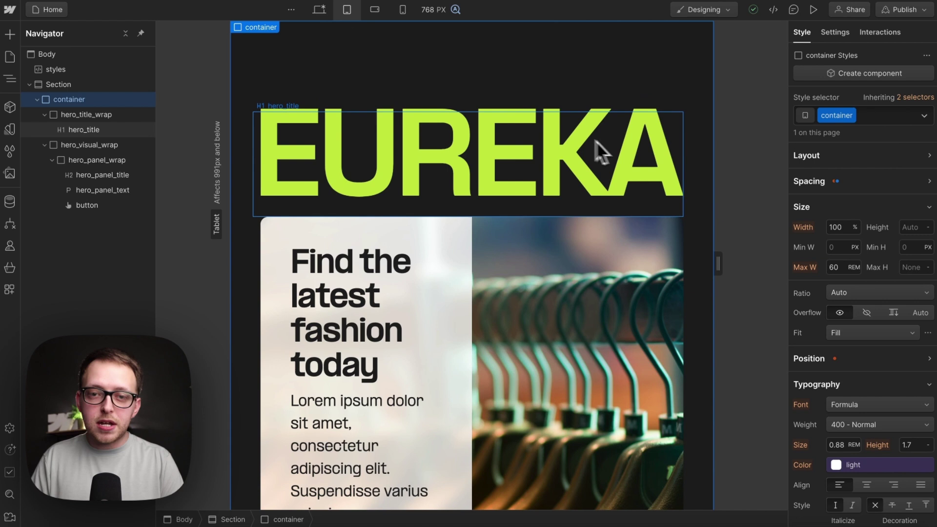
left_click(488, 86)
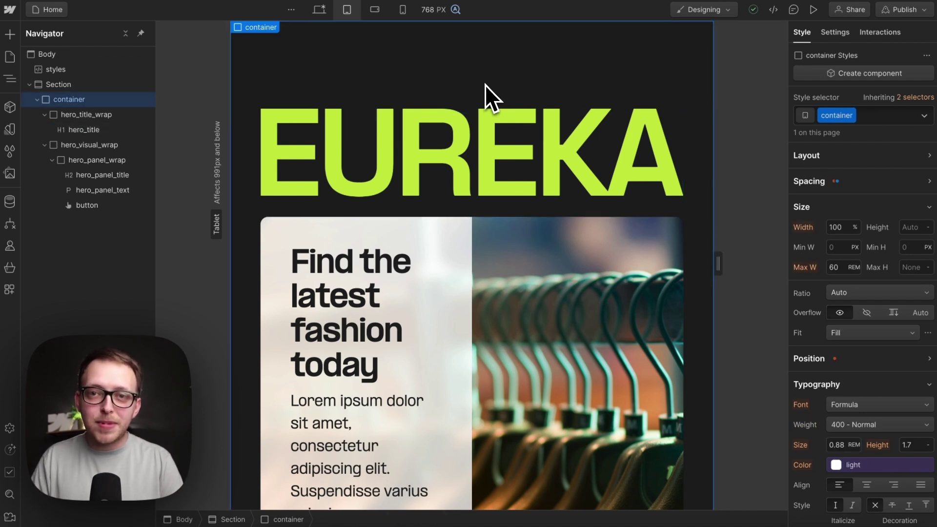
left_click(490, 135)
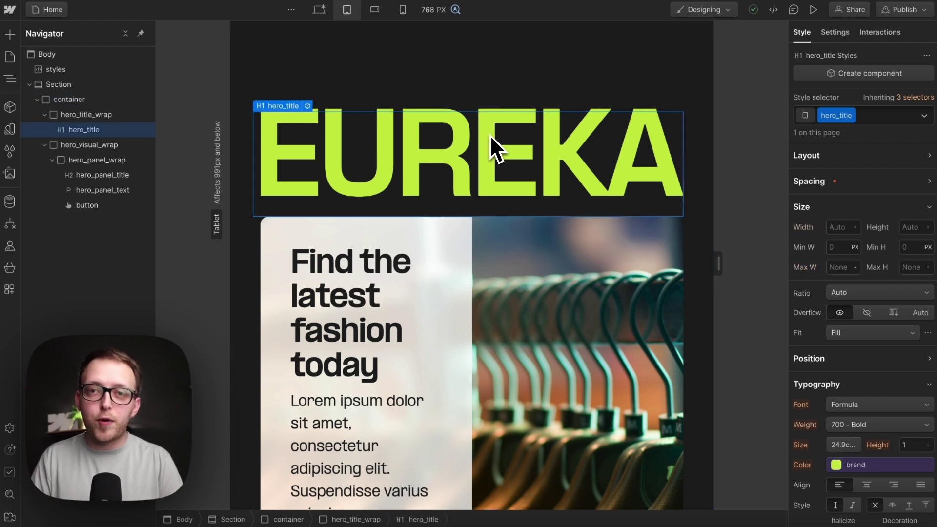
Step: In mobile portrait, inspect container spacing and widen the preview from 320 to 382 px
left_click(411, 11)
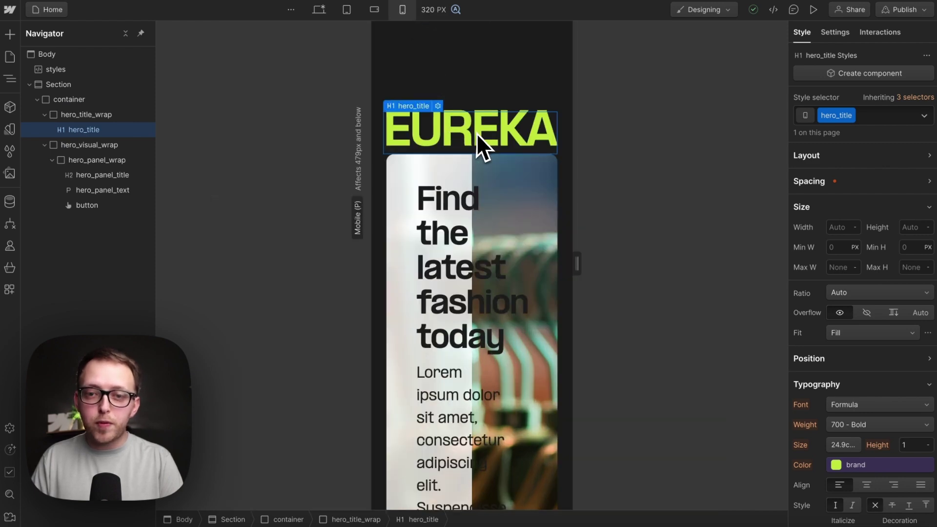
left_click(481, 98)
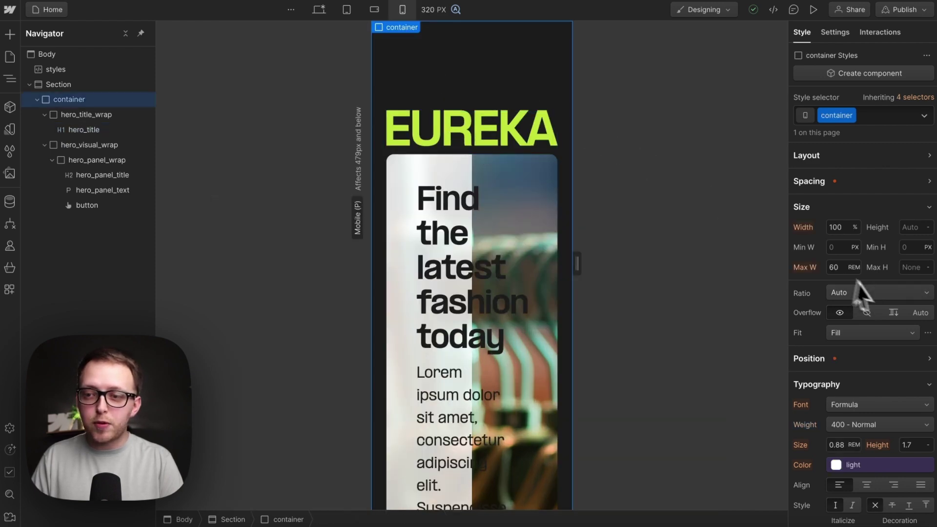
left_click(849, 182)
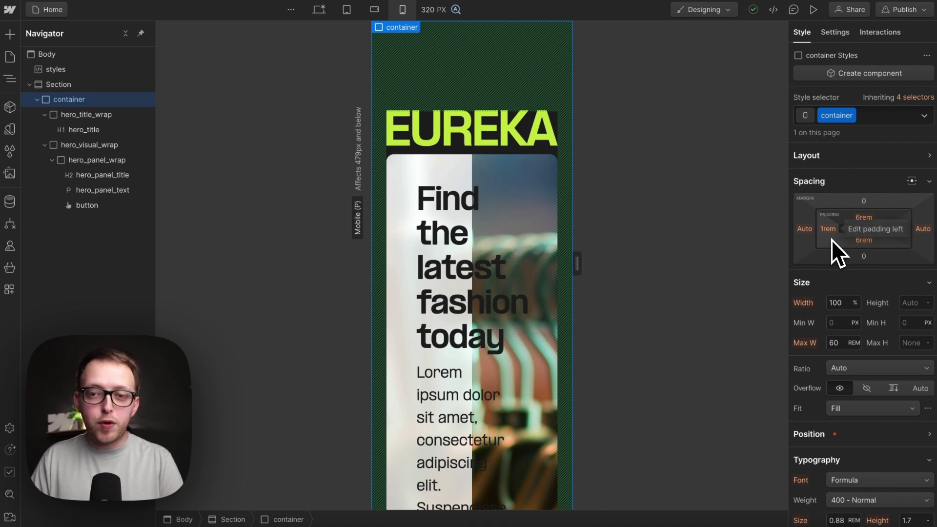
left_click(466, 144)
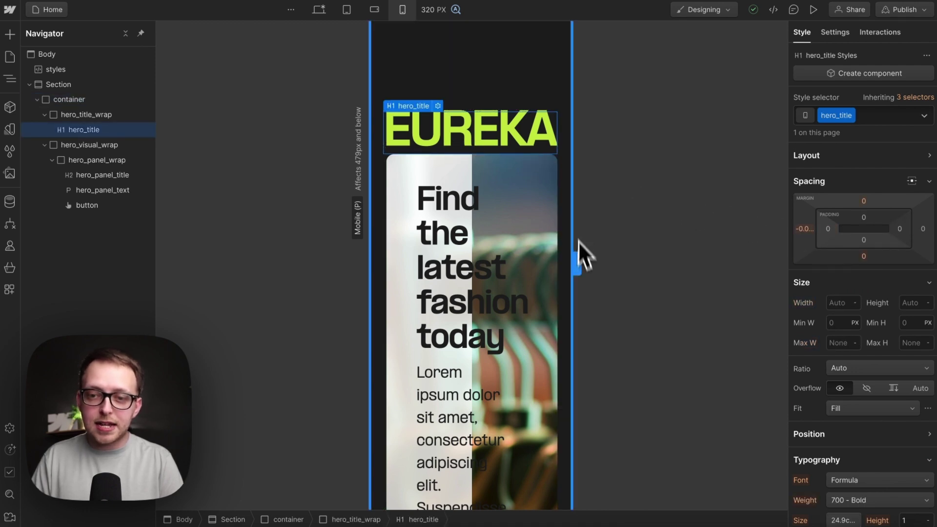
mouse_move(577, 261)
left_mouse_down()
mouse_move(640, 266)
mouse_move(588, 256)
left_mouse_up()
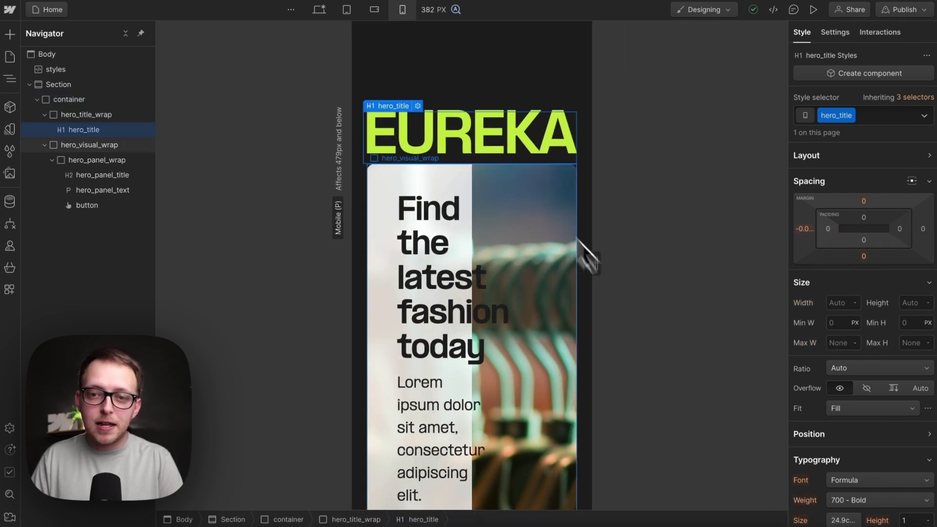
left_click(138, 115)
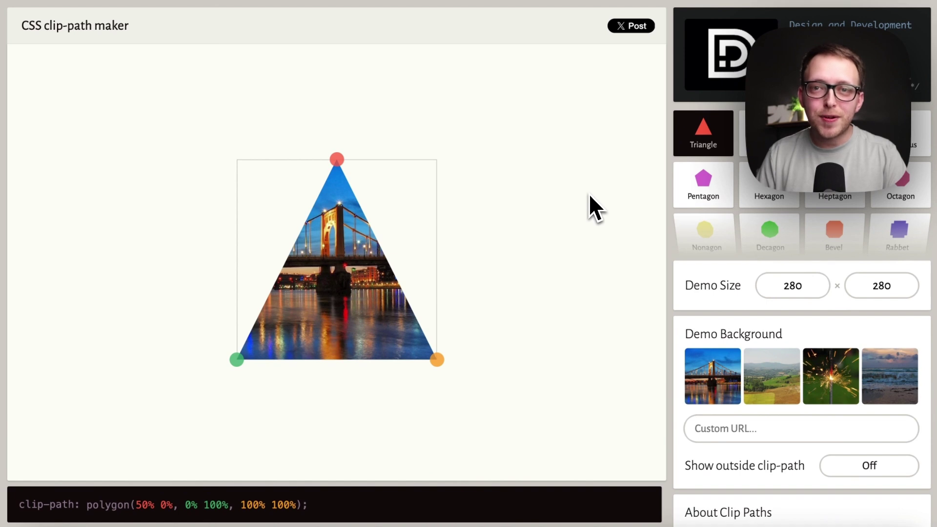
Step: Reshape the Trapezoid preset into polygon(0 0, 74% 0, 100% 100%, 0% 100%) and select its code
mouse_move(761, 181)
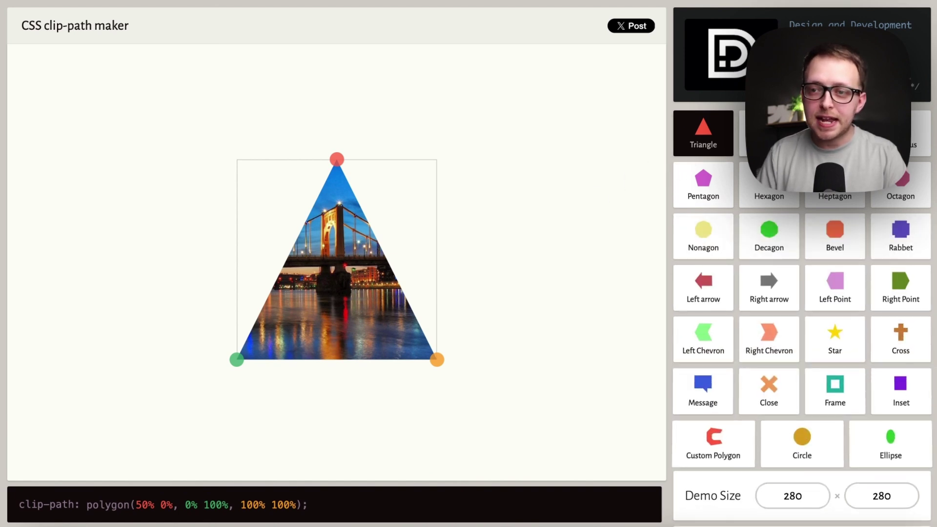
left_click(769, 133)
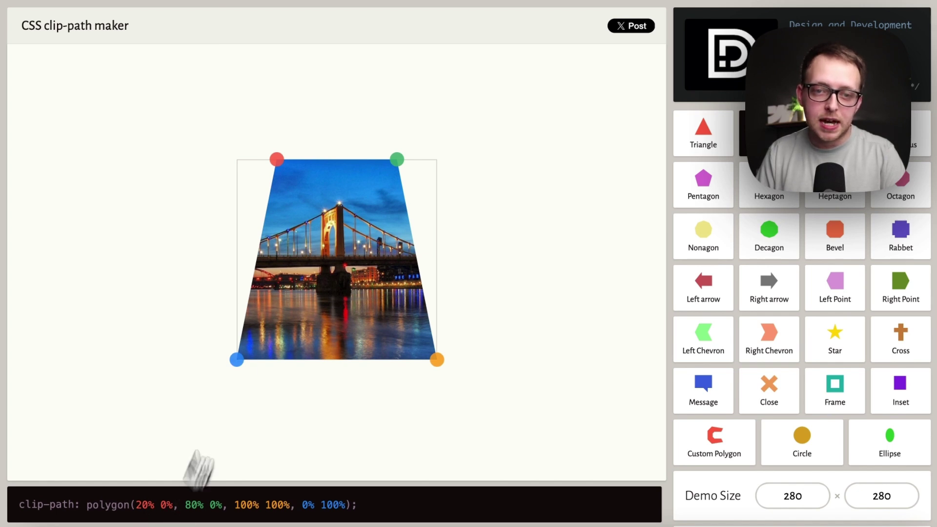
left_click_drag(276, 159, 193, 137)
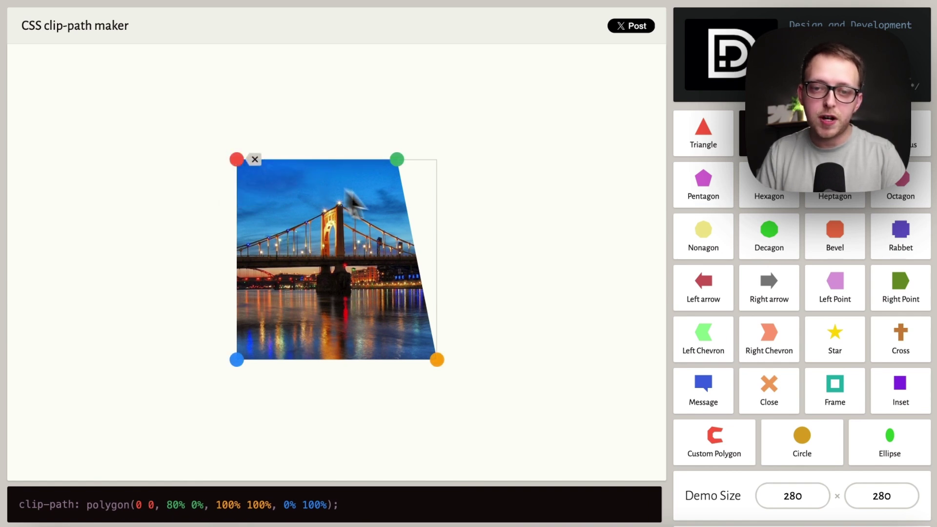
left_click_drag(396, 160, 384, 159)
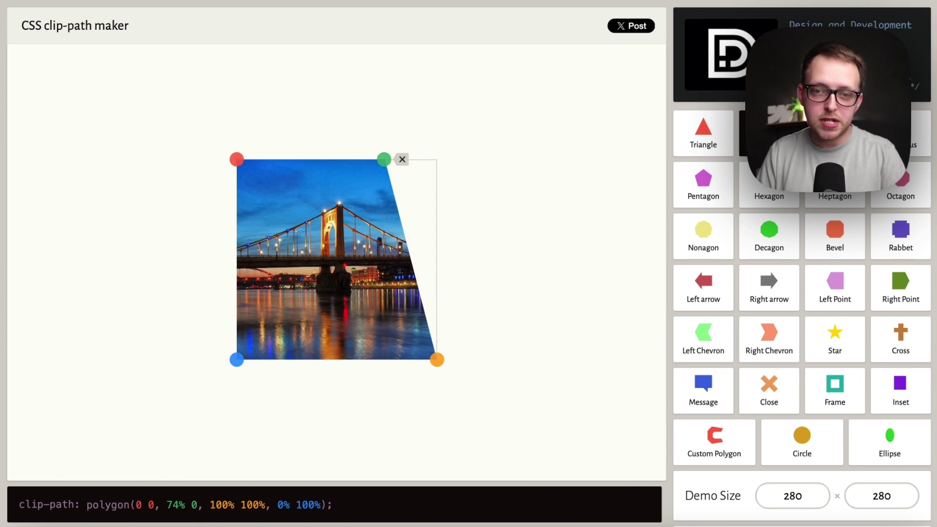
scroll(801, 390, "down", 5)
left_click_drag(341, 511, 27, 505)
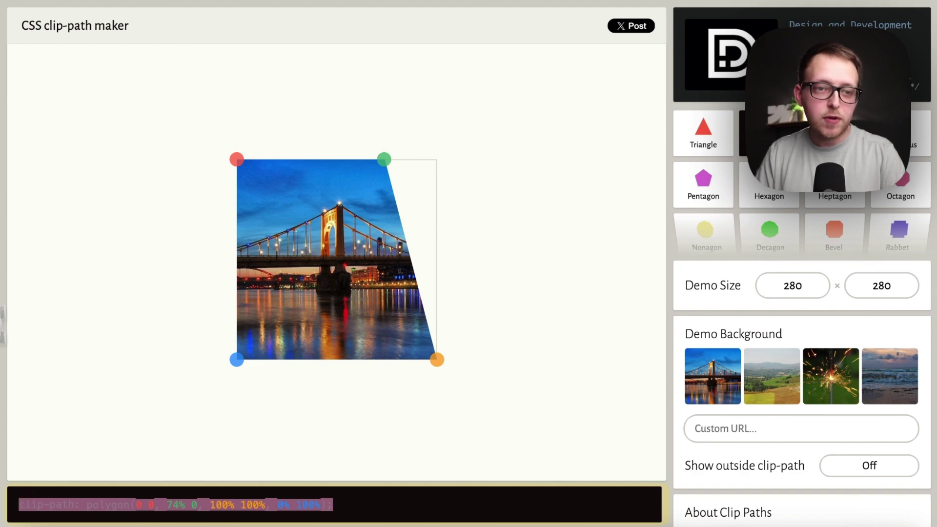
Step: Back in Webflow, add a clip-path custom property with the copied polygon
mouse_move(15, 183)
left_click(22, 66)
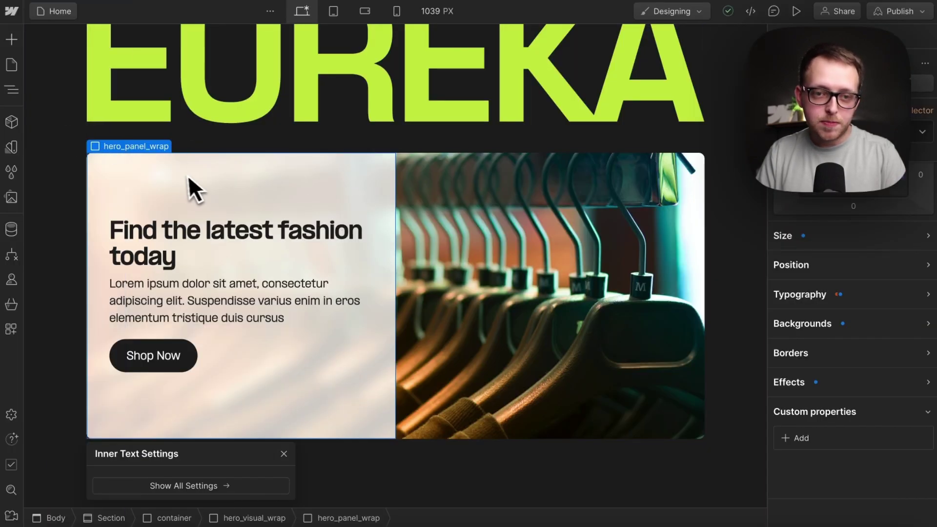
left_click(800, 438)
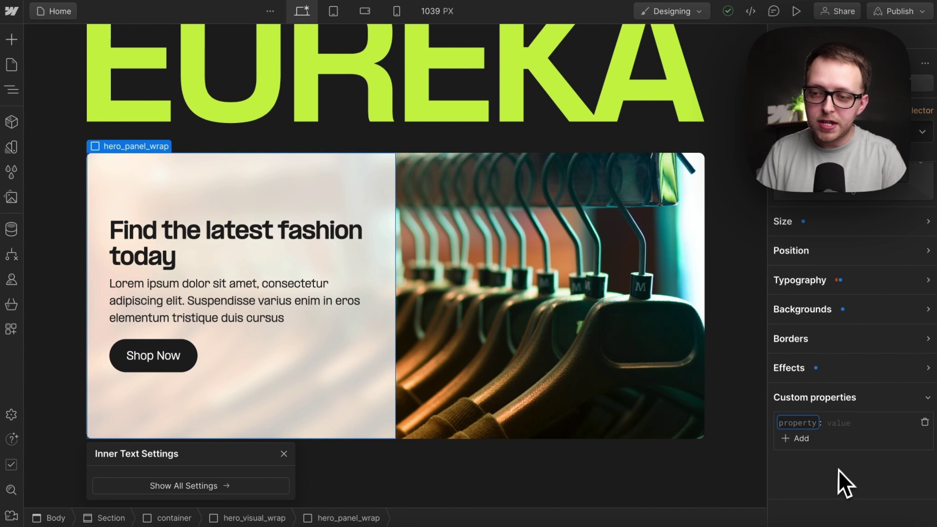
key("ctrl+v")
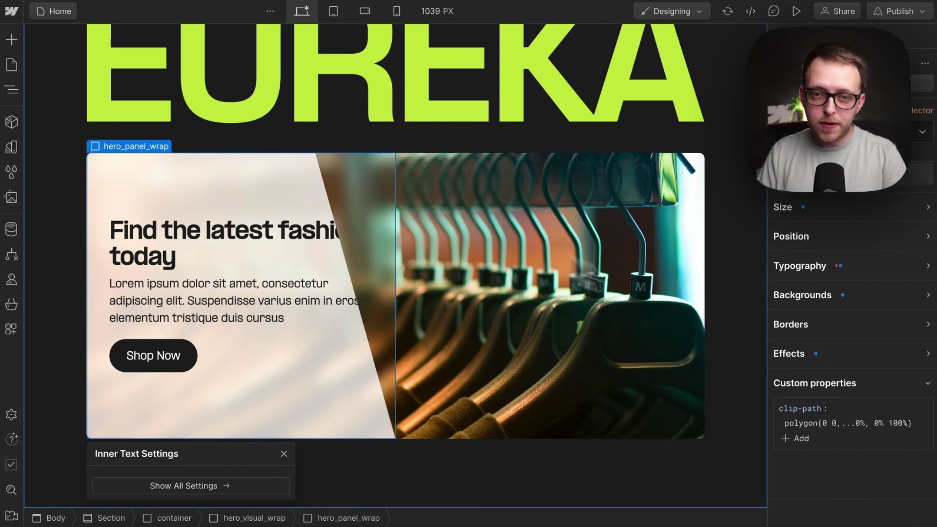
Step: Change the clip-path's 74% top-right point to calc(100% - 2rem)
scroll(871, 223, "up", 2)
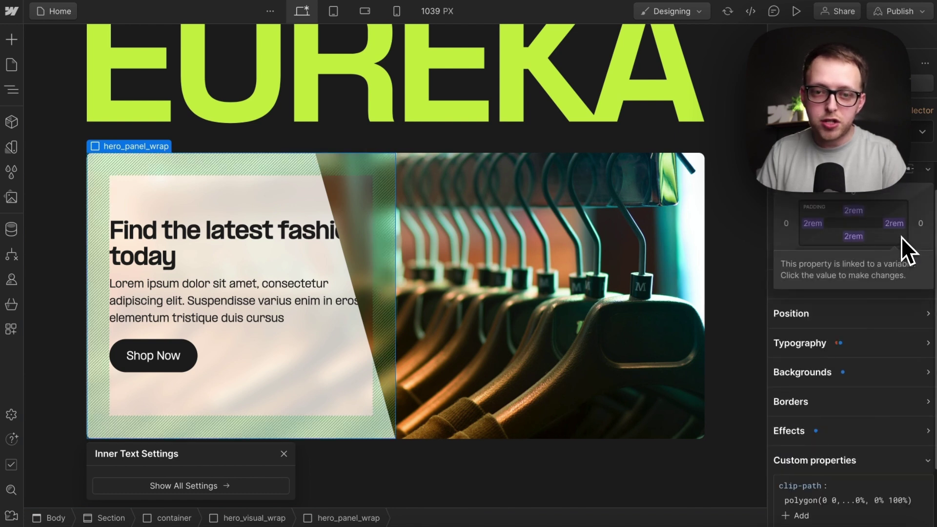
scroll(896, 273, "down", 2)
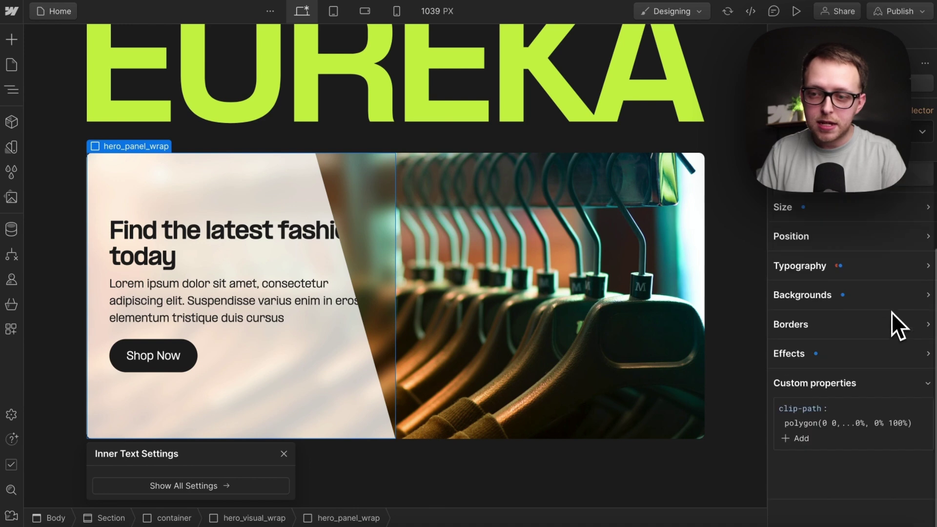
left_click(854, 425)
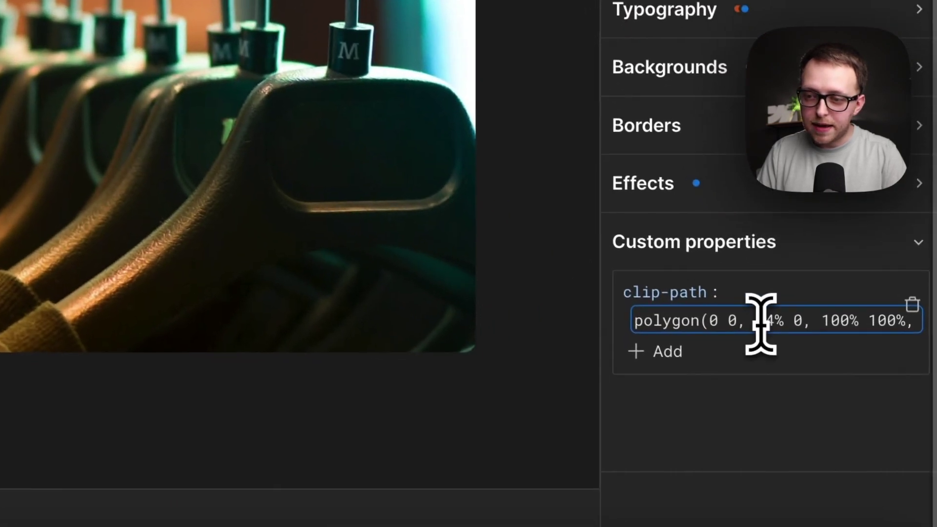
key("BackSpace")
key("BackSpace")
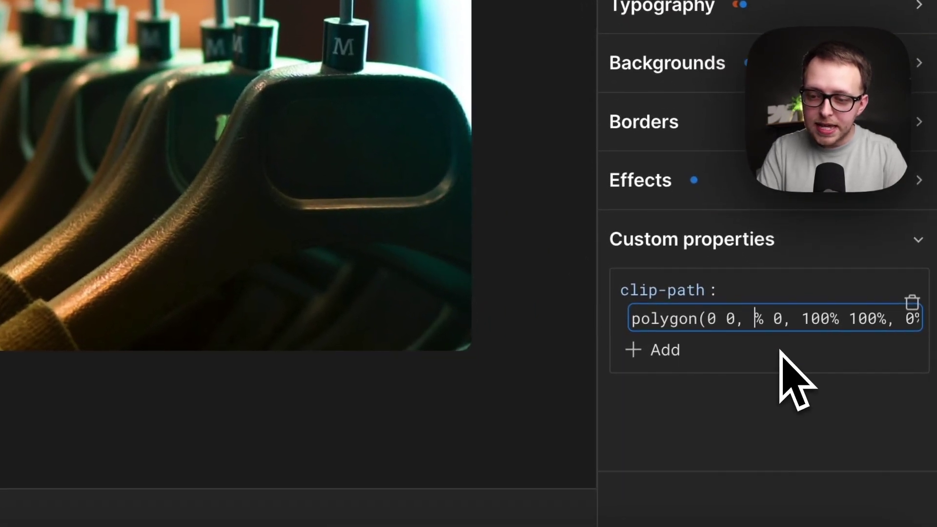
type("100")
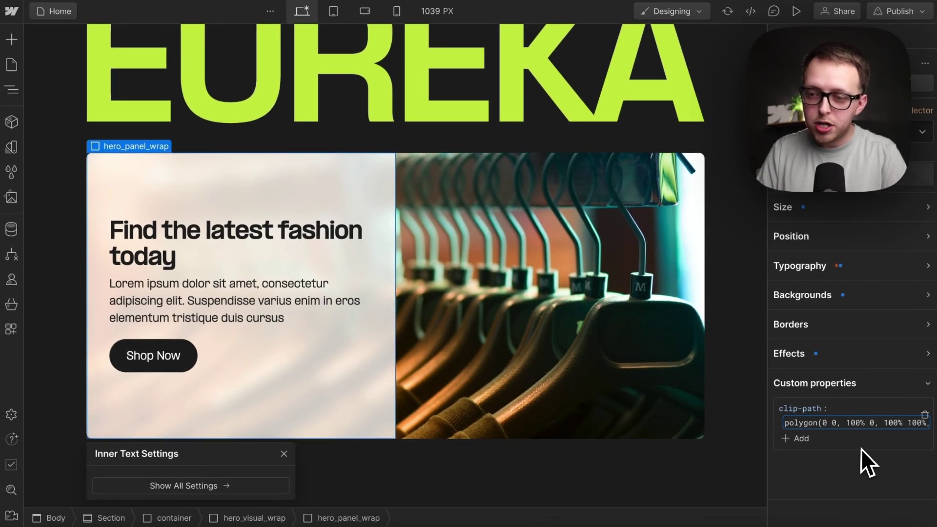
type("calc(")
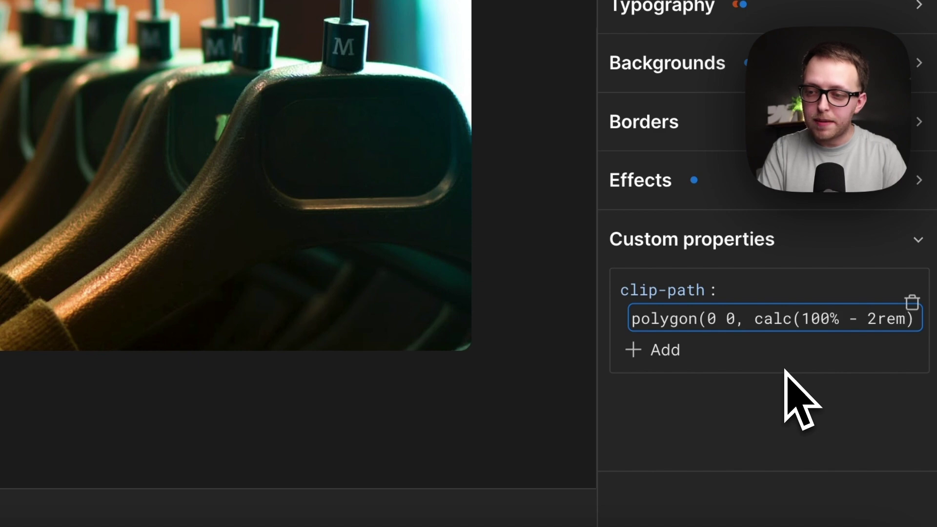
key("Return")
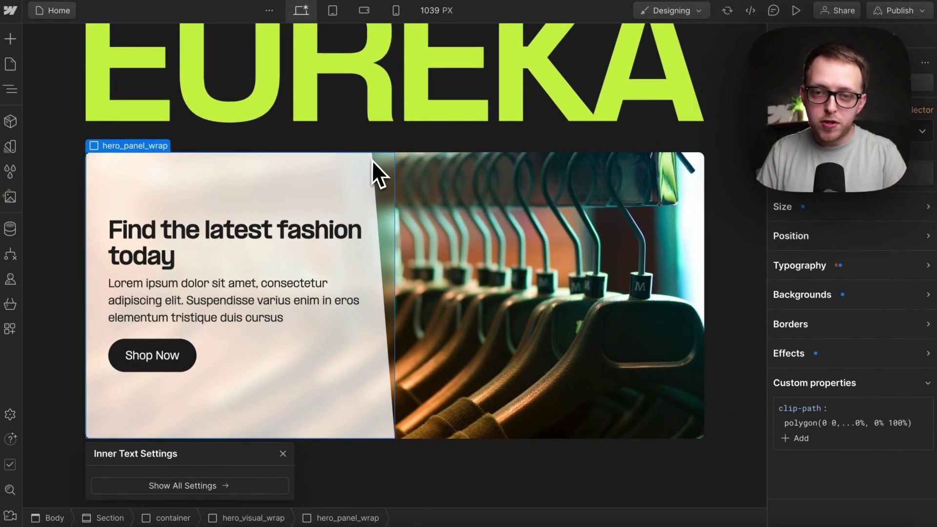
Step: Copy the card-padding variable's CSS reference var(--card-padding) from the Variables panel
scroll(869, 293, "up", 3)
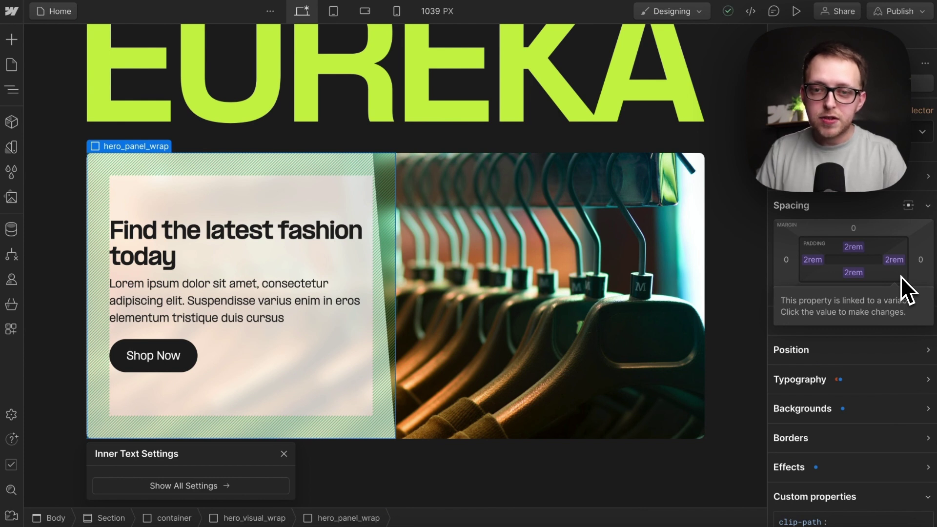
scroll(891, 305, "down", 2)
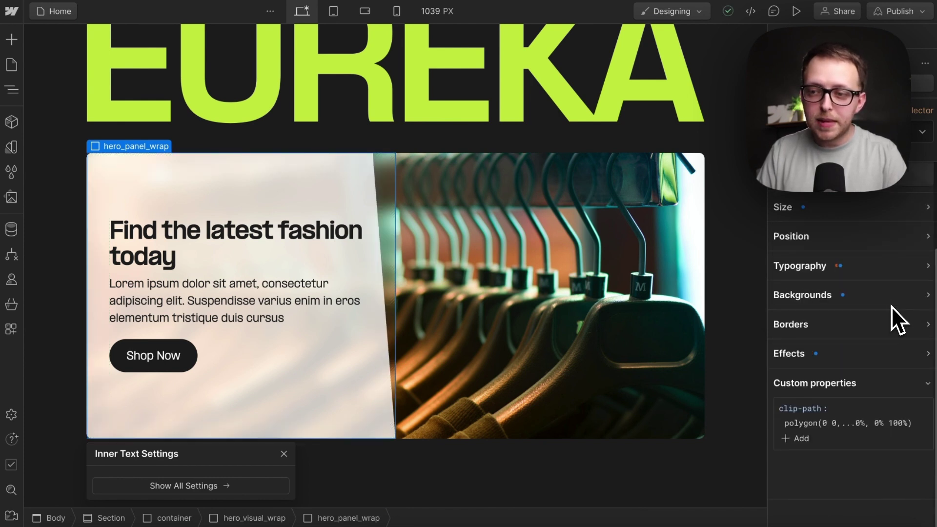
scroll(883, 391, "up", 2)
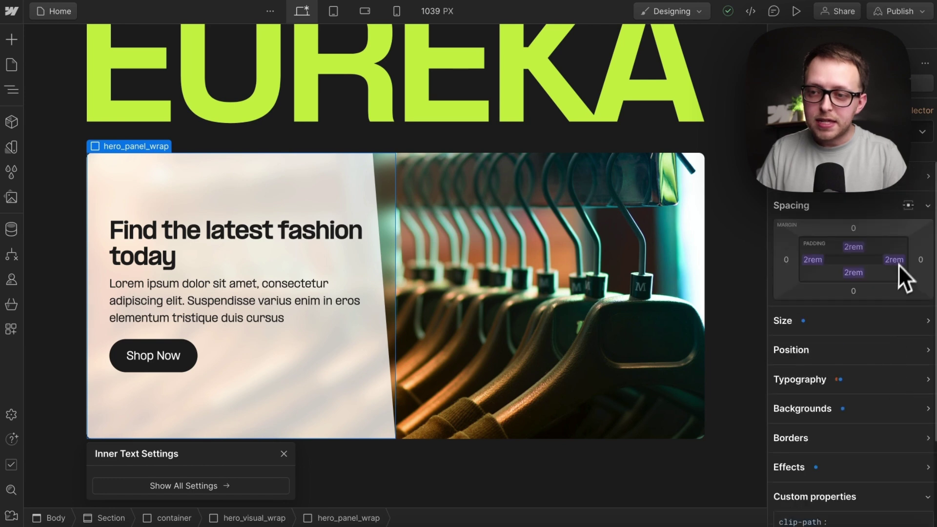
left_click(19, 149)
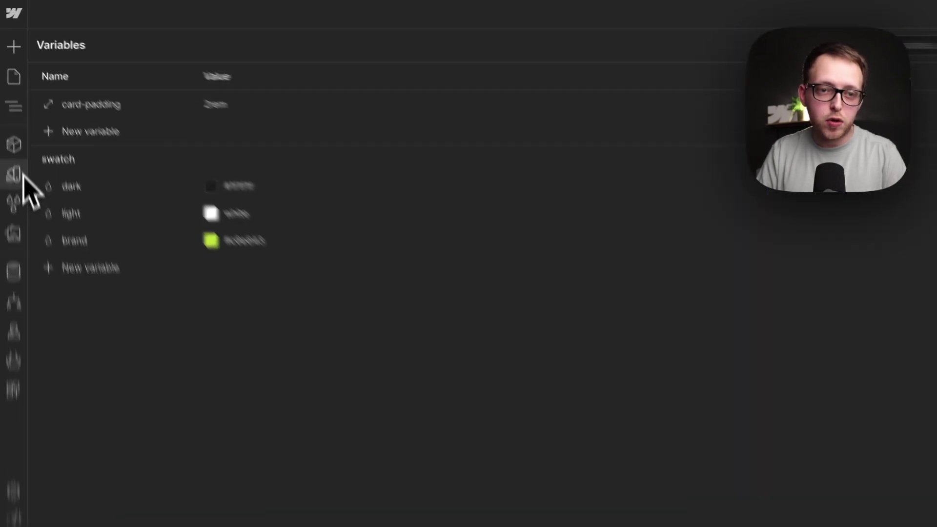
left_click(183, 104)
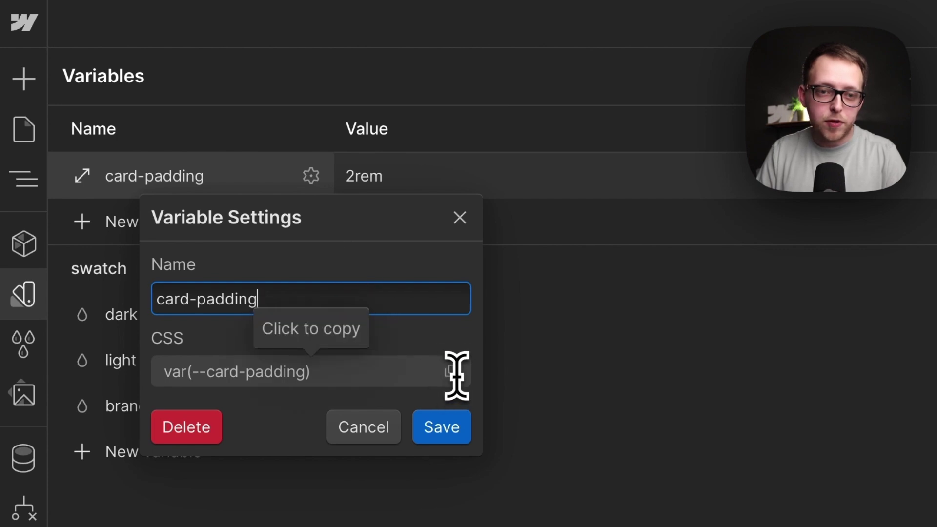
left_click(457, 375)
left_click(28, 302)
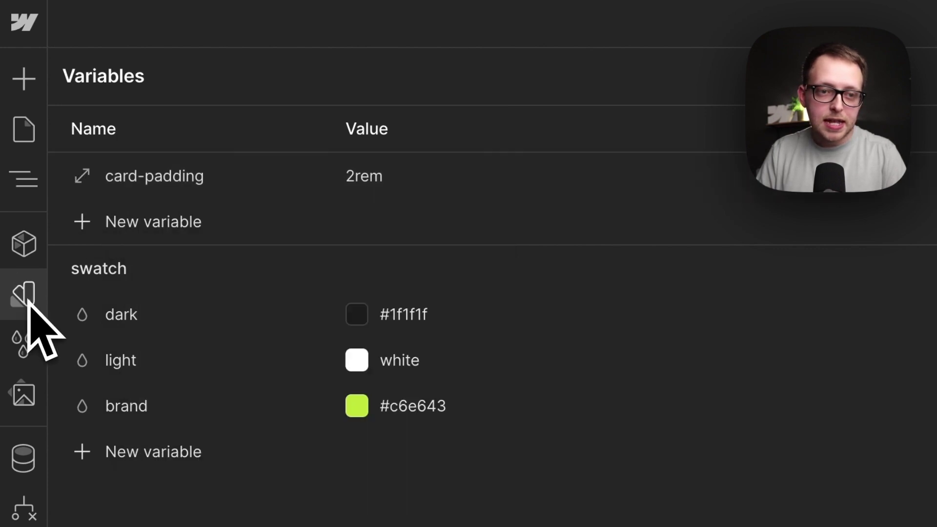
left_click(28, 302)
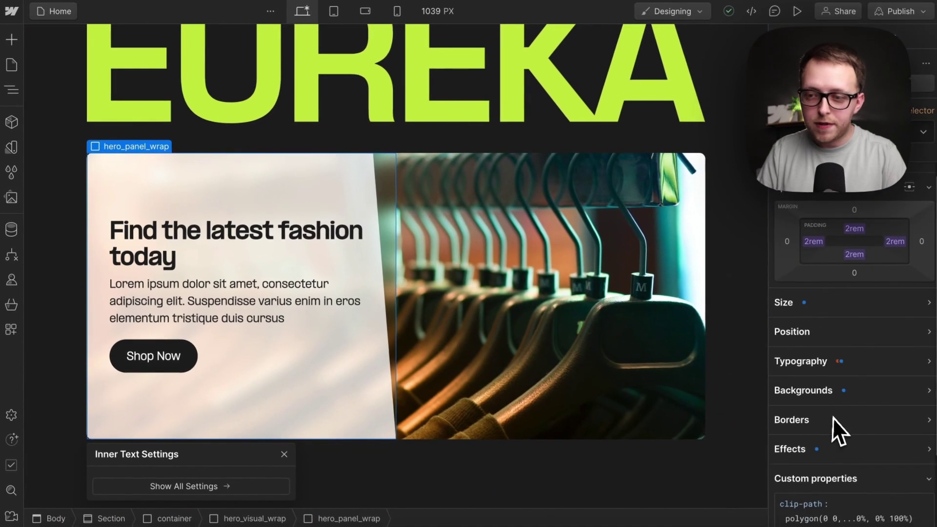
Step: Replace the 2rem in the clip-path's calc offset with var(--card-padding)
scroll(833, 418, "down", 2)
left_click(854, 420)
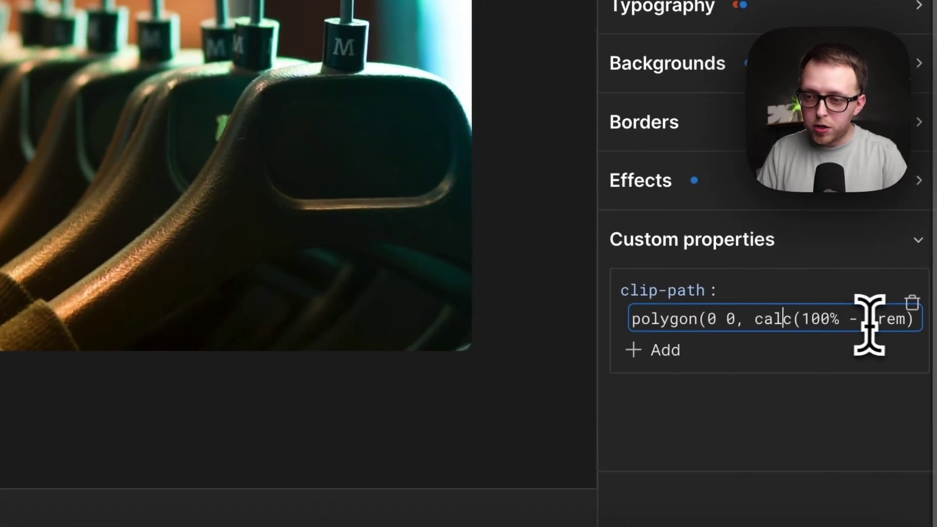
left_click(895, 320)
key("BackSpace")
key("BackSpace")
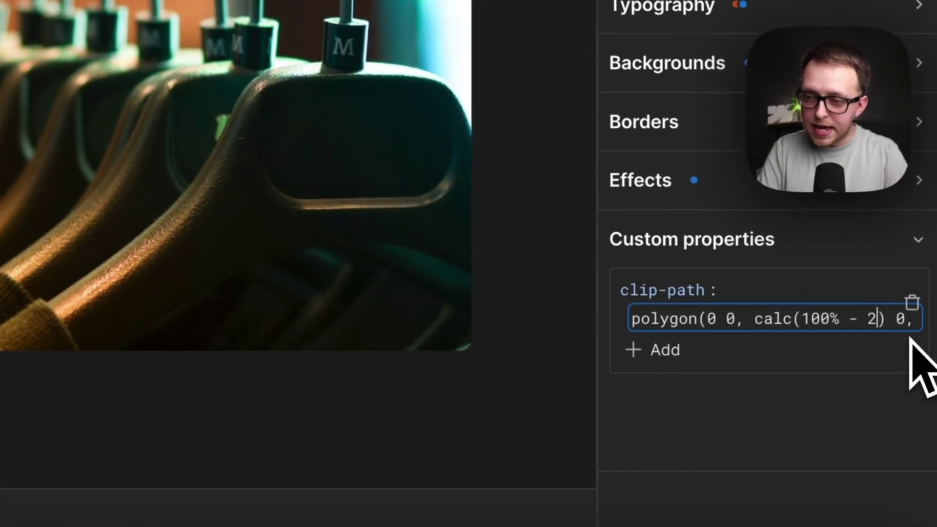
key("ctrl+v")
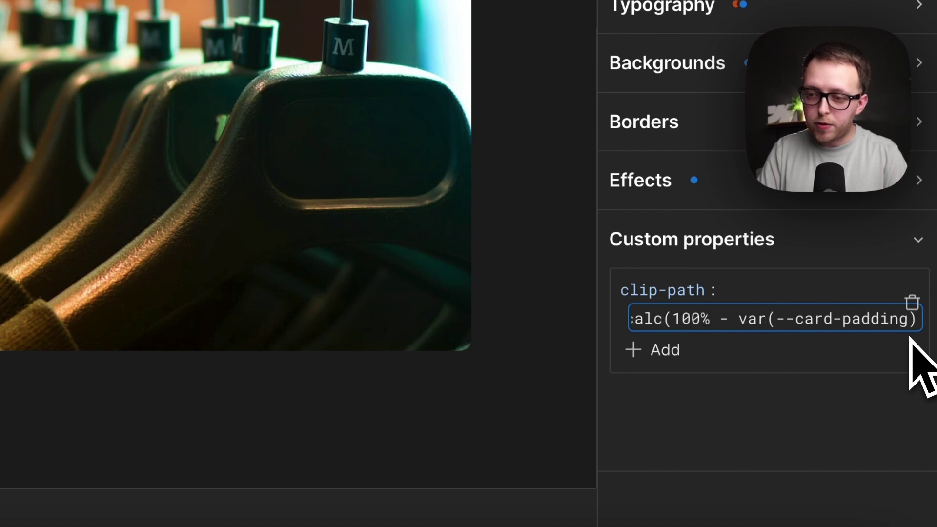
key("Return")
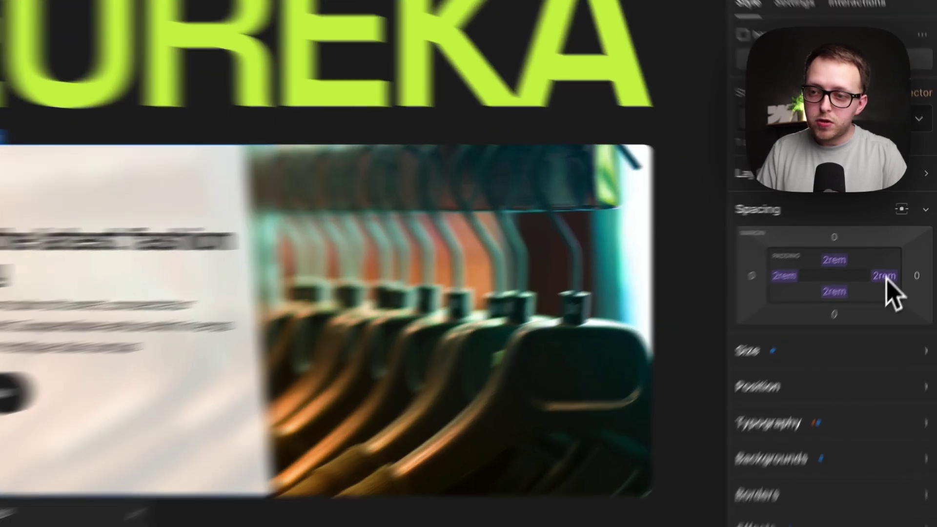
Step: Set hero_panel_wrap's right padding to the custom value calc(var(--card-padding) * 2)
left_click(884, 277)
left_click(859, 318)
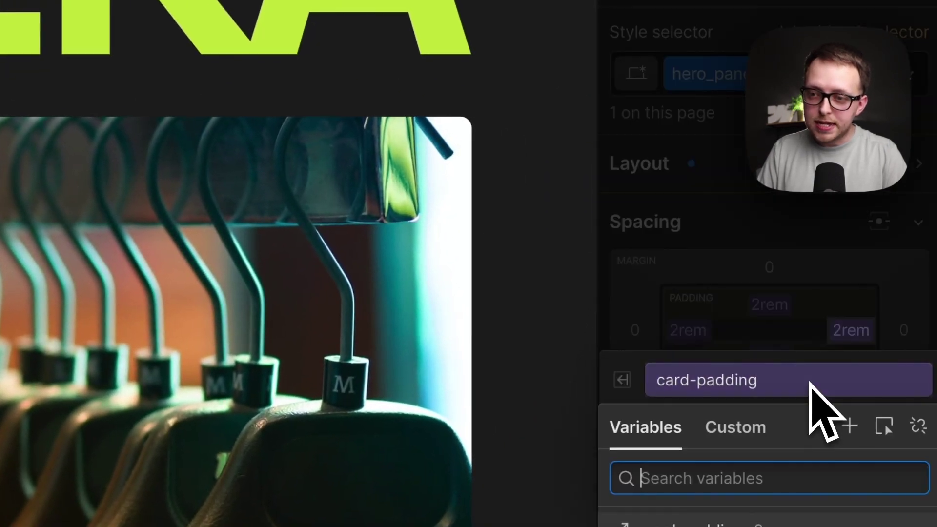
left_click(763, 436)
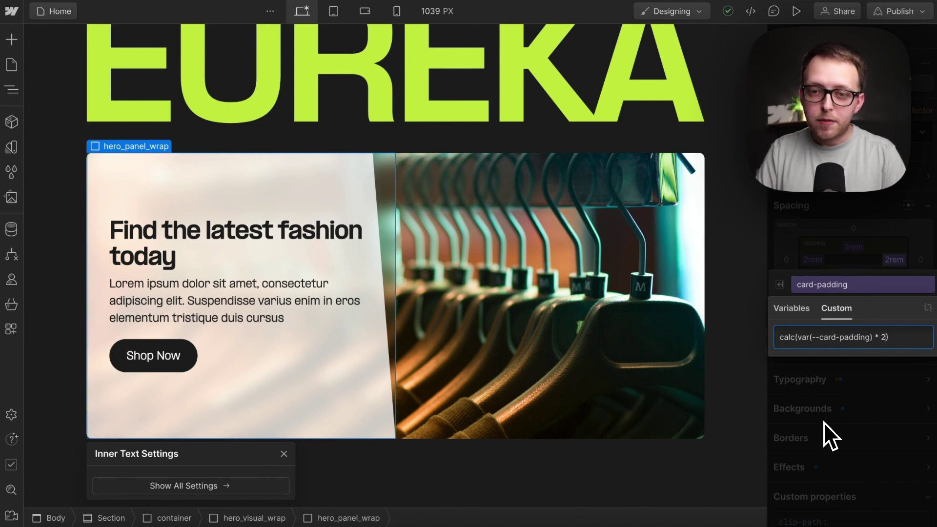
key("Return")
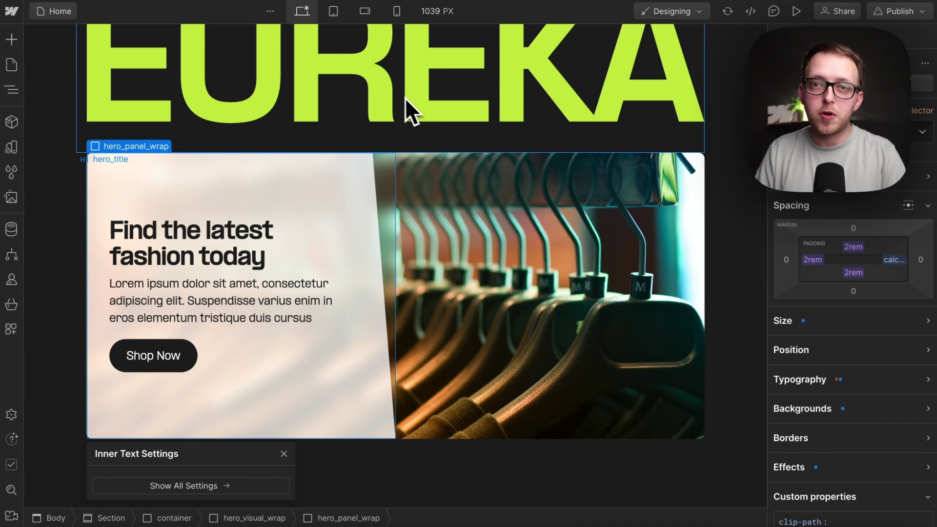
Step: At the Mobile landscape breakpoint, change hero_panel_wrap's width from 50% to 100%
left_click(343, 16)
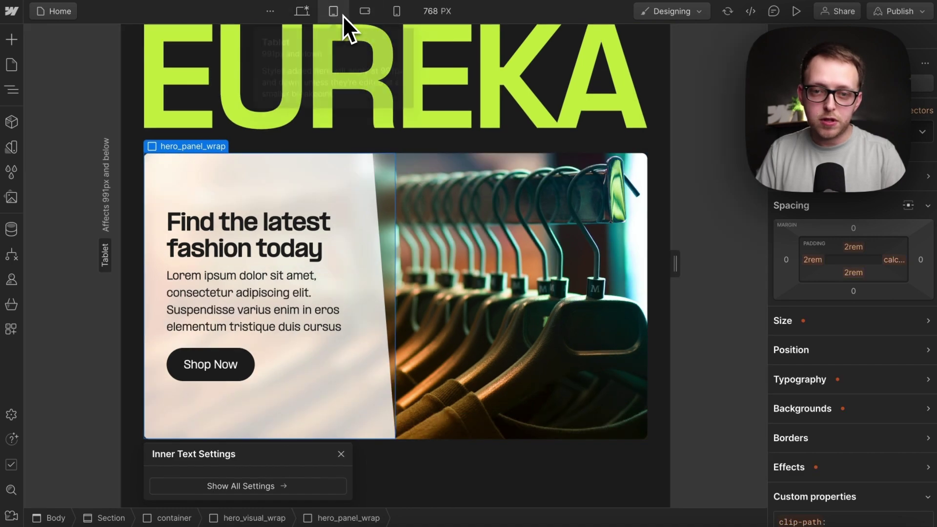
left_click(366, 17)
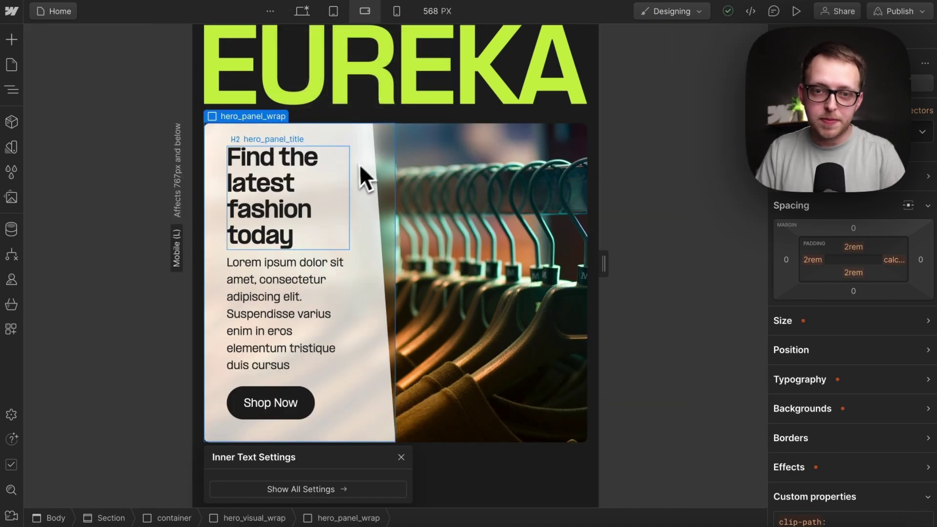
left_click(826, 328)
left_click(826, 344)
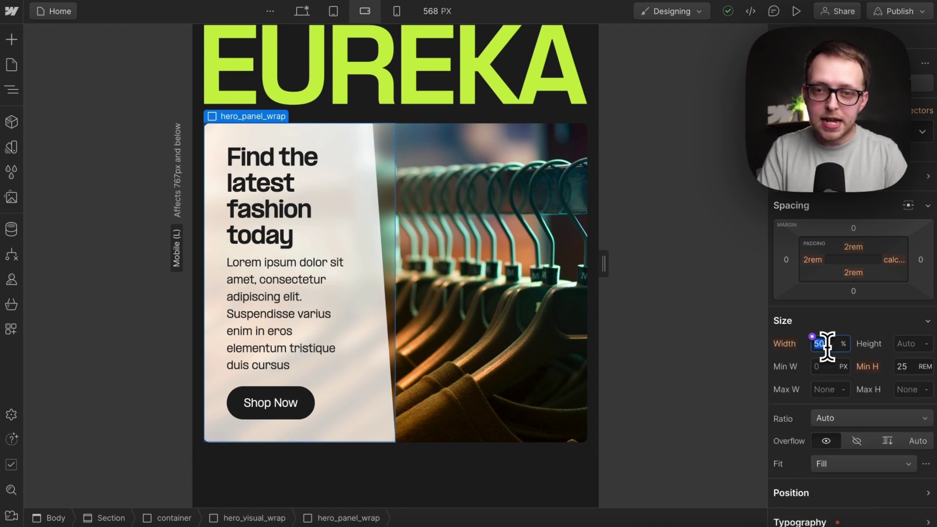
type("100")
key("Return")
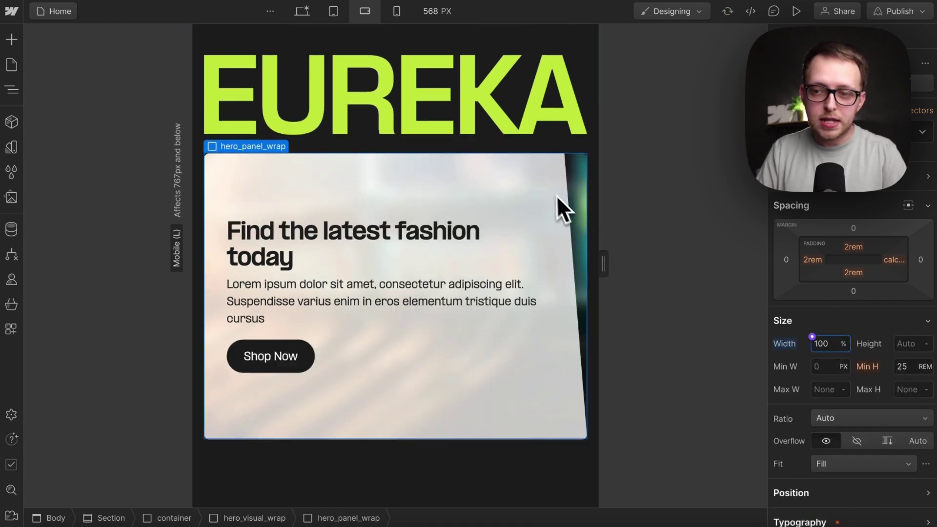
Step: Give hero_visual_wrap 100% bottom padding so the image shows below the panel
left_click(542, 186)
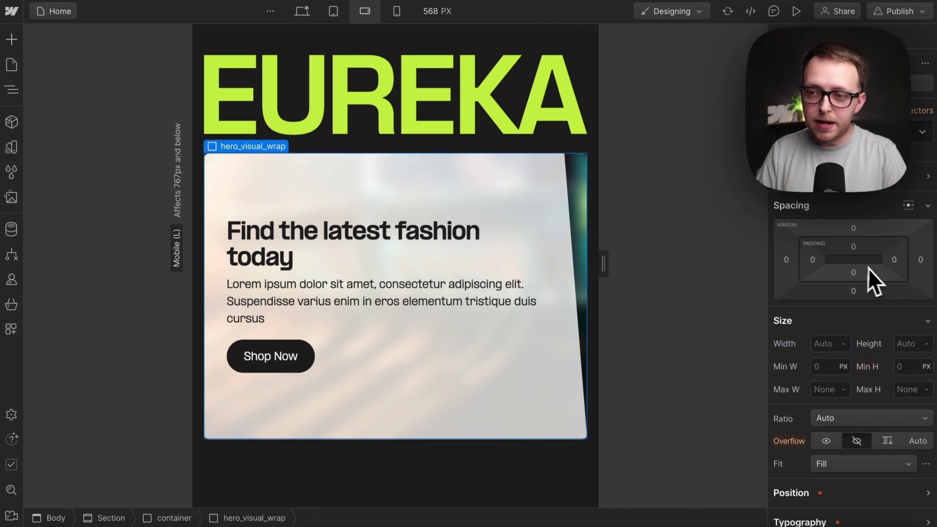
left_click(855, 269)
type("100%")
key("Return")
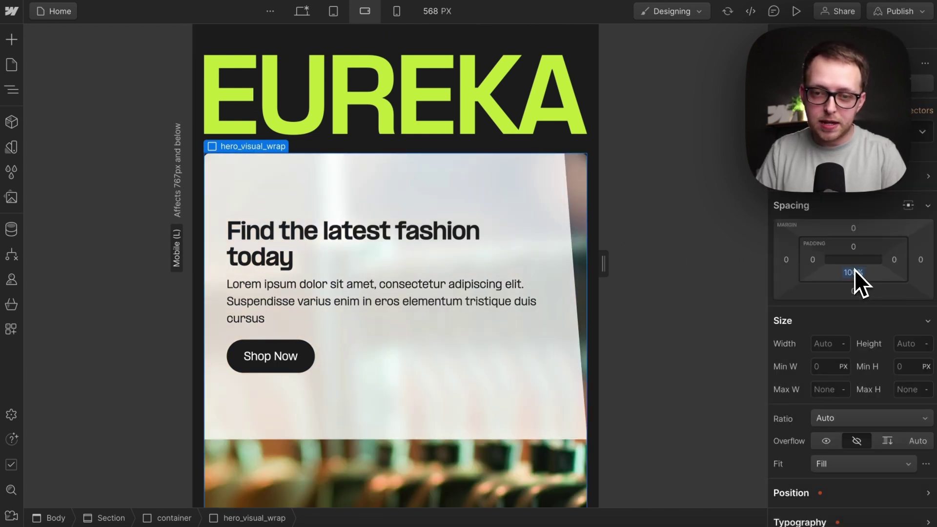
scroll(494, 209, "down", 2)
scroll(488, 210, "down", 6)
scroll(488, 210, "up", 6)
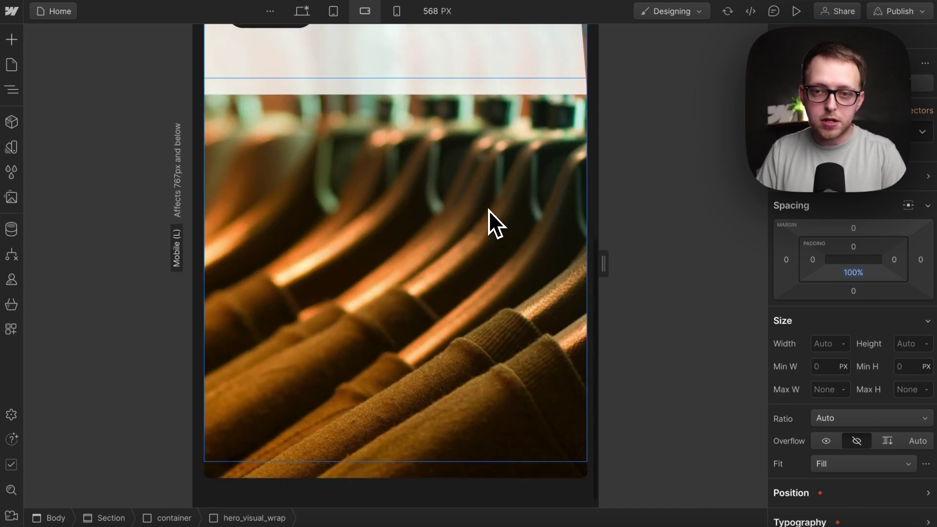
left_click(381, 119)
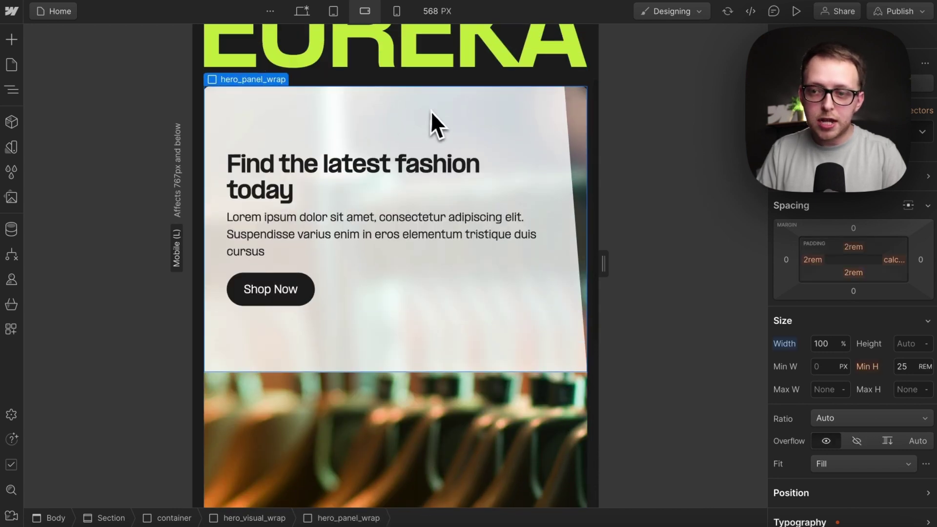
Step: Set hero_panel_wrap's right padding to the card-padding variable
left_click(892, 261)
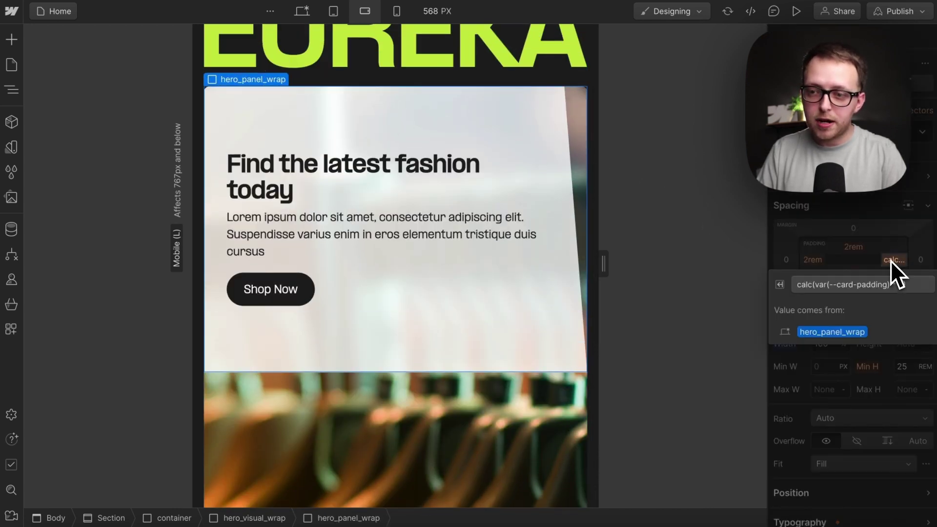
left_click(841, 288)
left_click(804, 311)
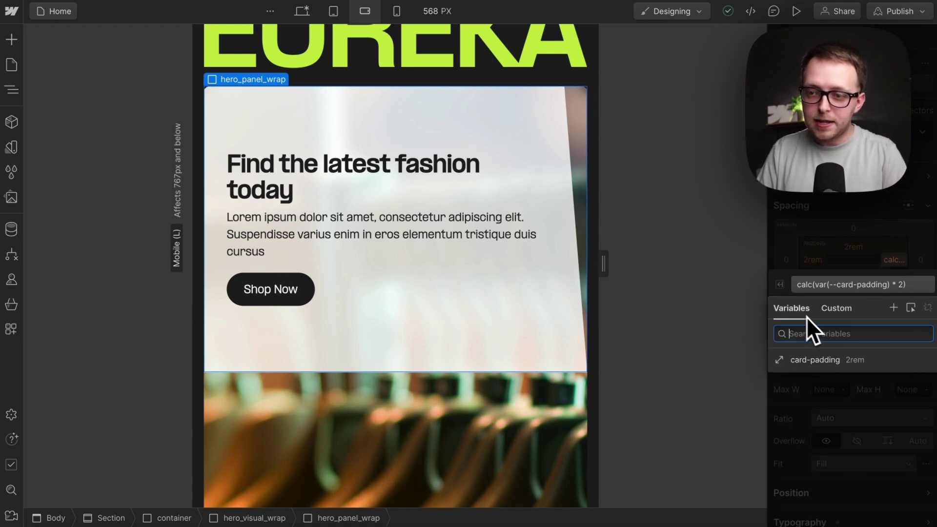
left_click(824, 362)
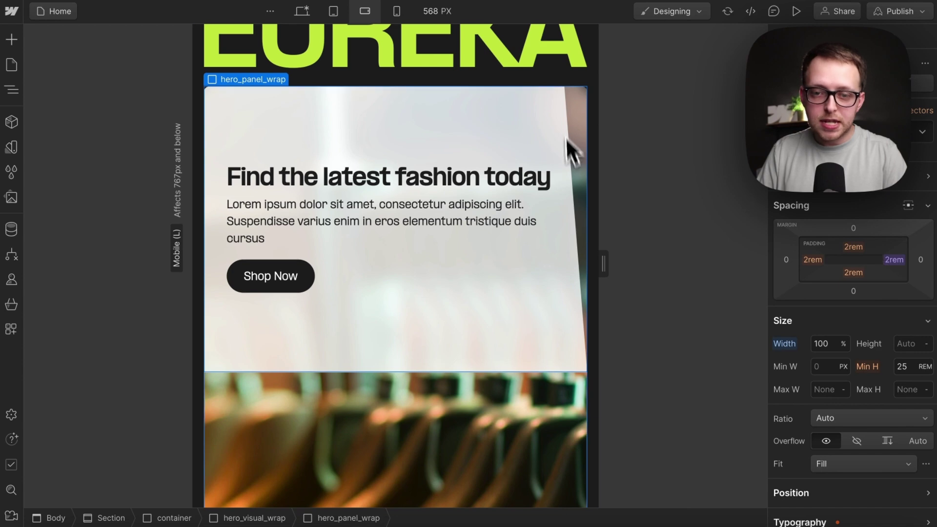
Step: Simplify the clip-path polygon by replacing its calc offset with 100%
scroll(897, 313, "down", 5)
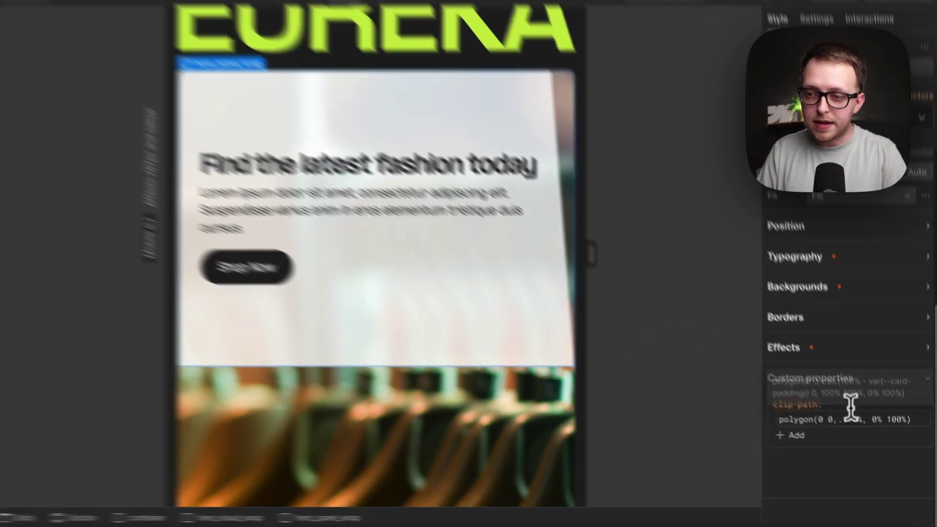
left_click(846, 419)
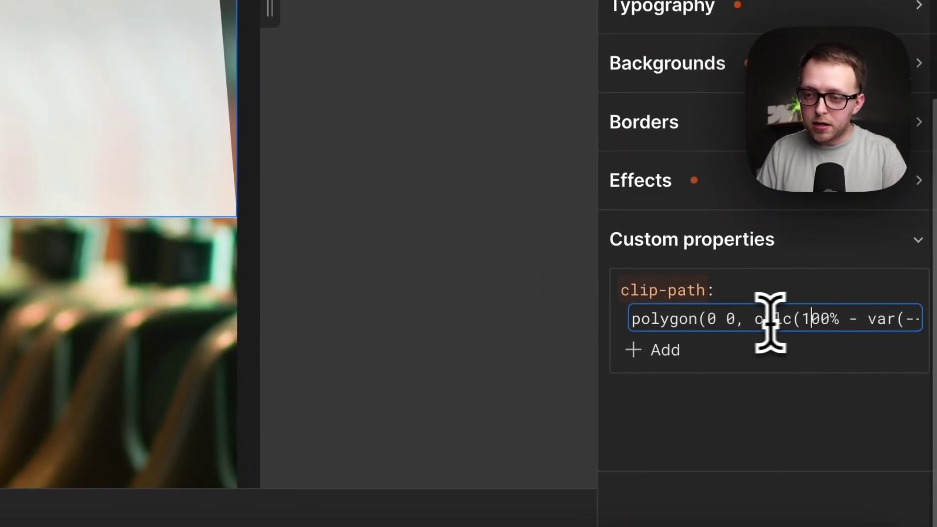
left_click_drag(843, 419, 858, 419)
left_click_drag(784, 322, 694, 324)
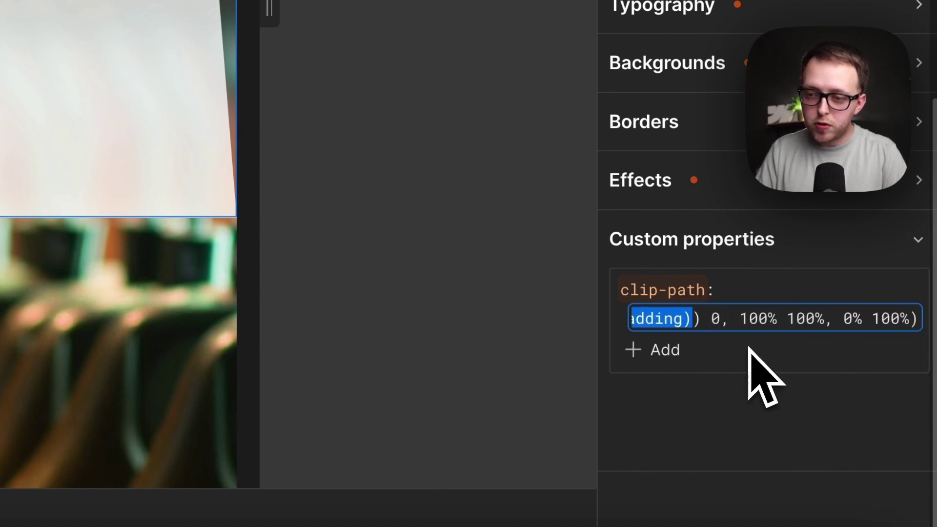
key("BackSpace")
key("BackSpace")
type("100%")
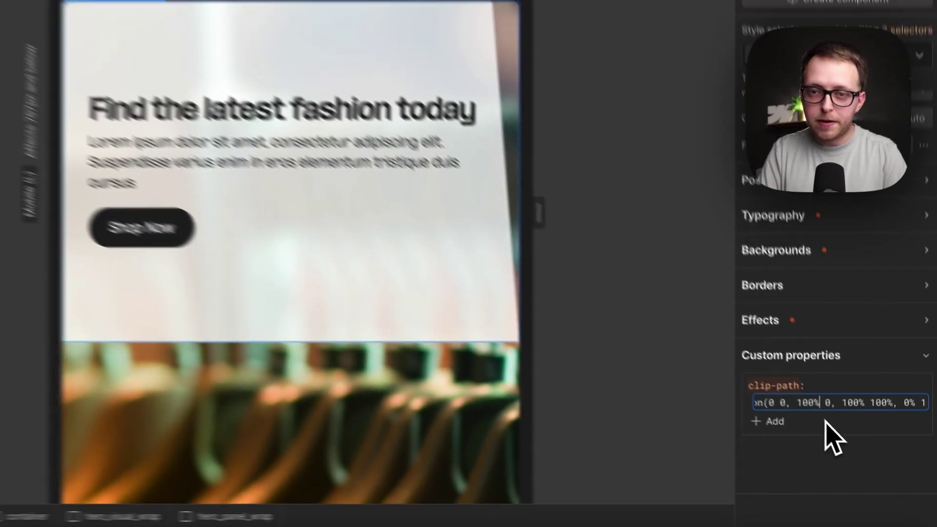
key("Return")
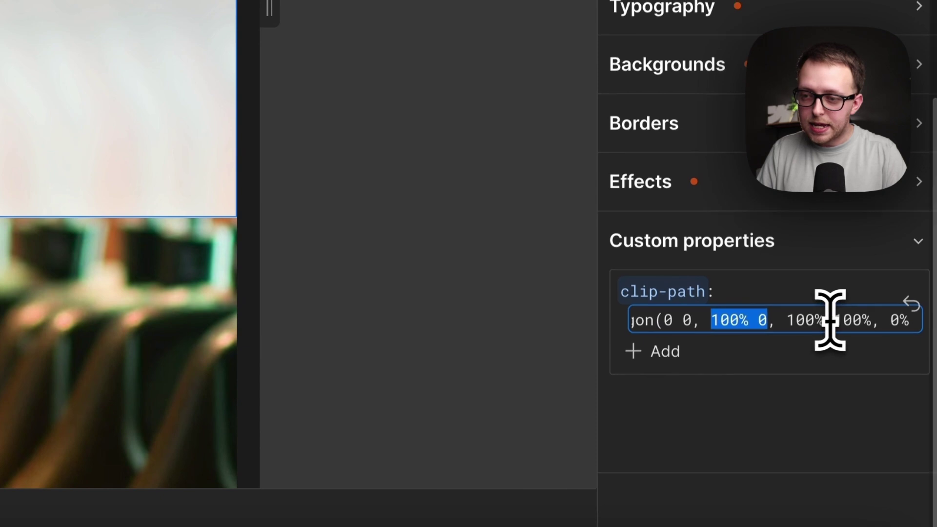
Step: Angle the panel's bottom at 80%, then change that point to calc(100% - var(--card-padding))
left_click_drag(796, 322, 806, 322)
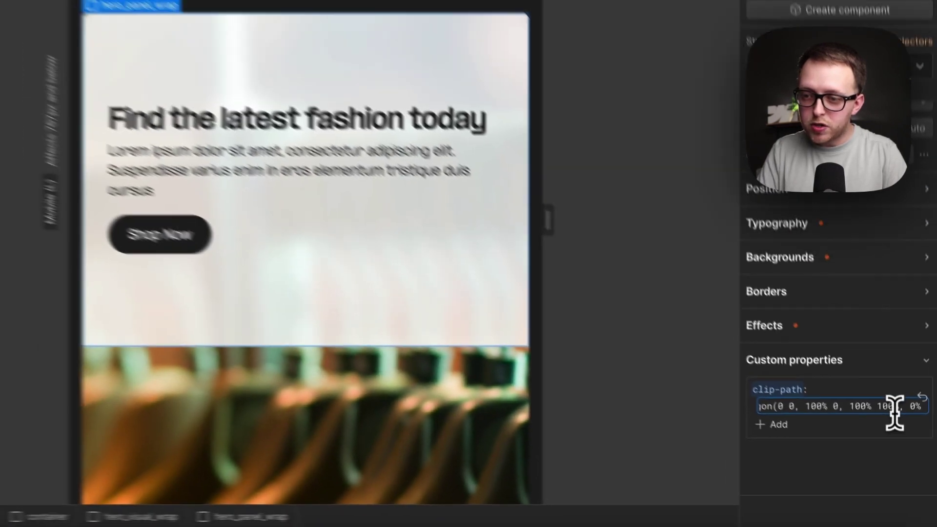
type("8")
key("Return")
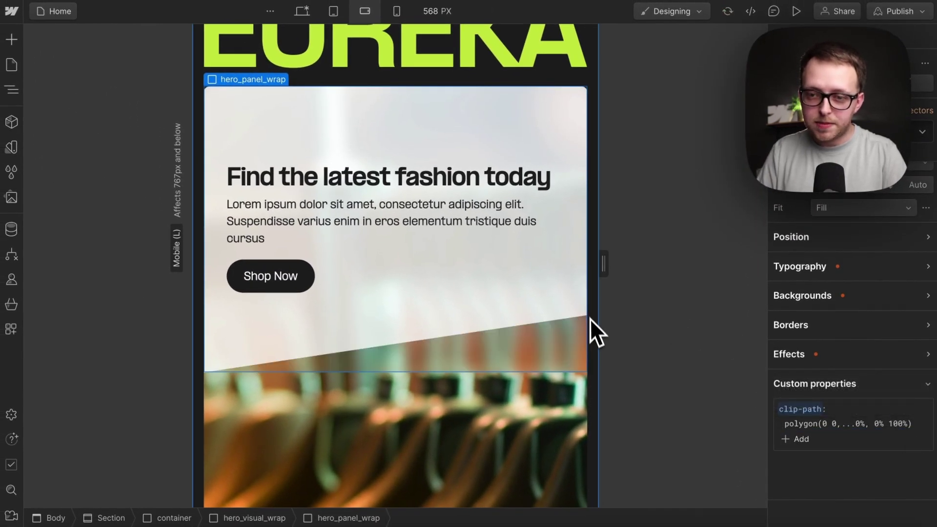
left_click(879, 423)
left_click(894, 423)
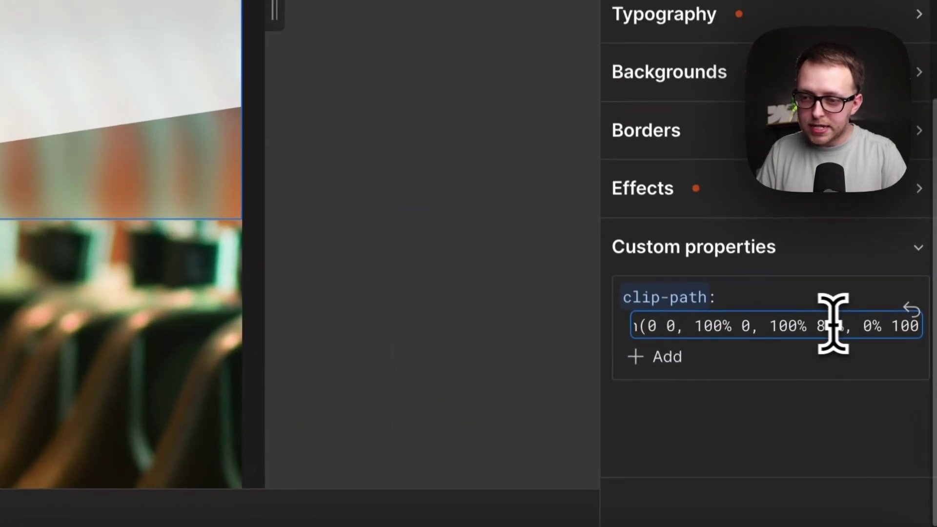
key("BackSpace")
key("BackSpace")
key("BackSpace")
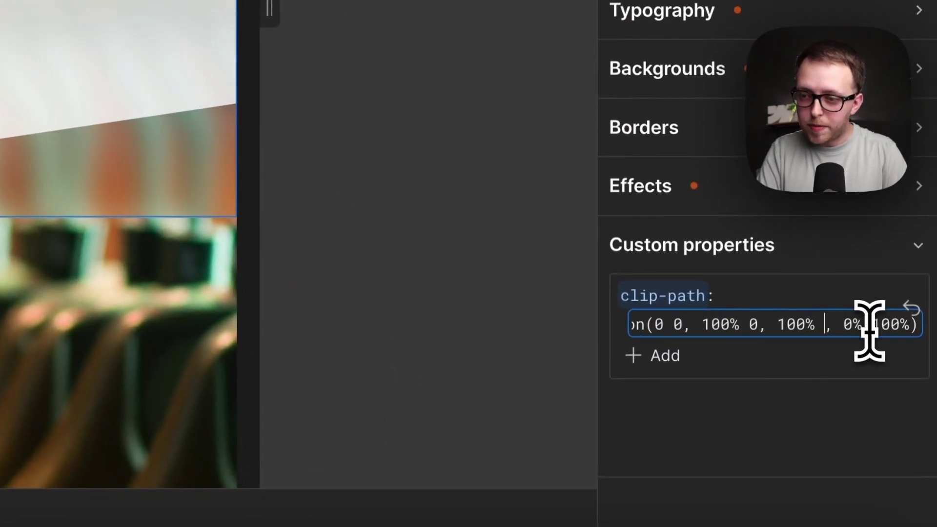
type("calc(")
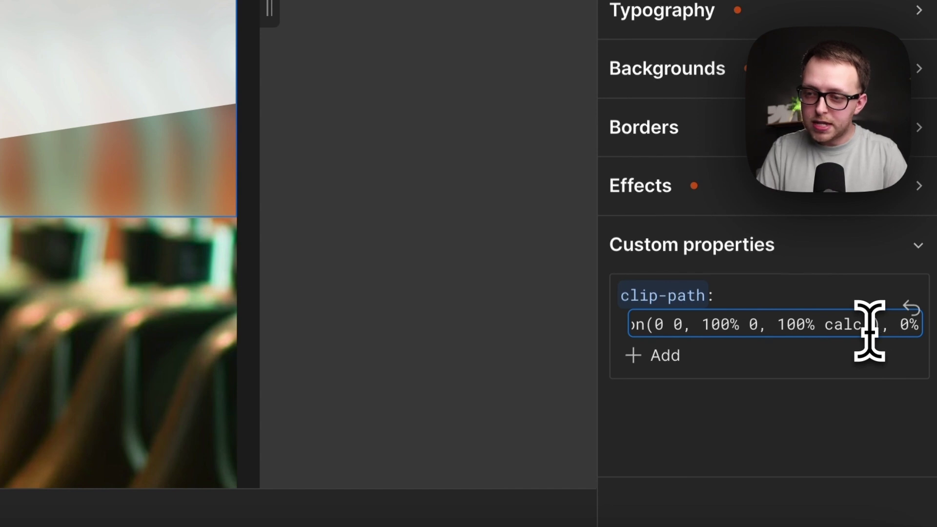
type("100%")
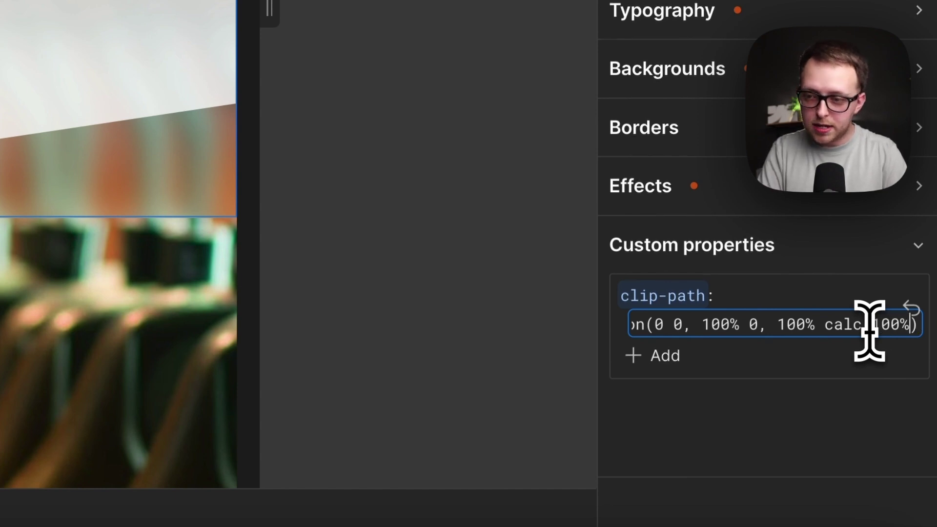
type(" - var(--card-padding)")
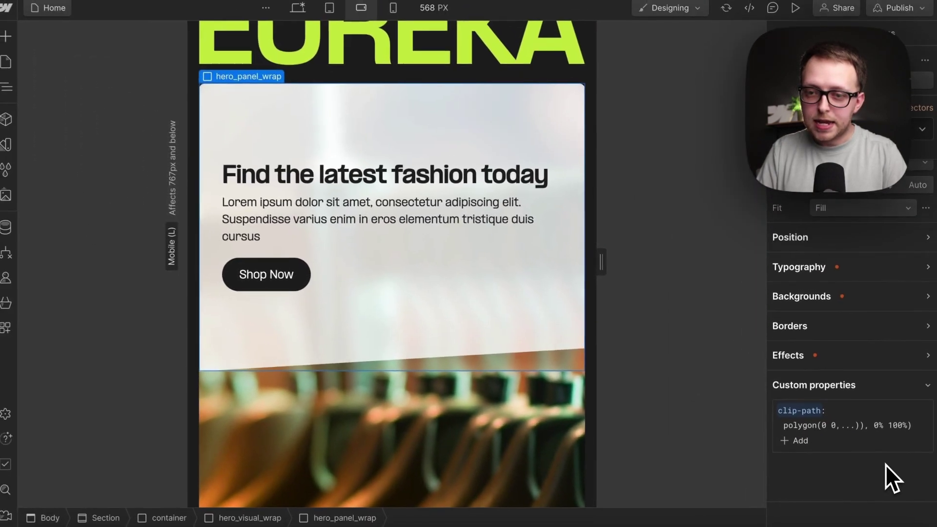
scroll(850, 250, "up", 4)
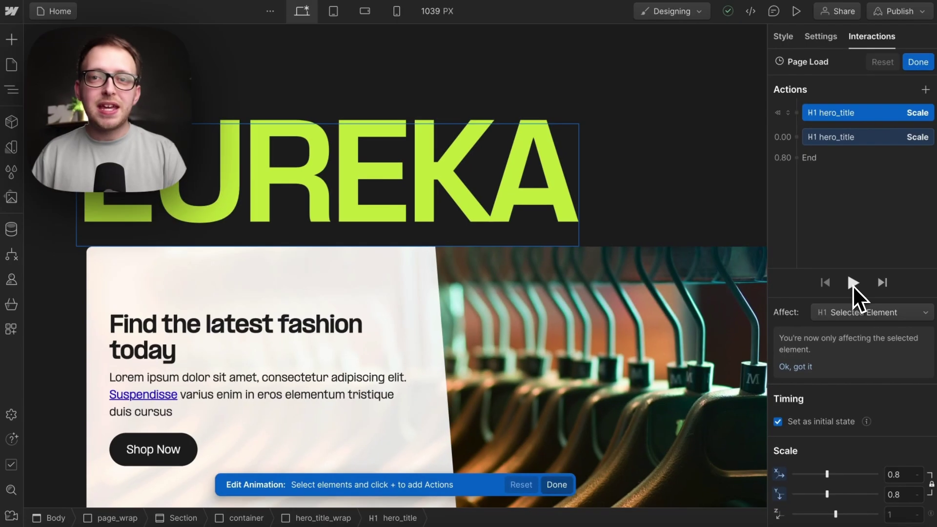
Step: Preview the EUREKA title's scale animation, then give hero_title the custom property will-change: transform
left_click(853, 284)
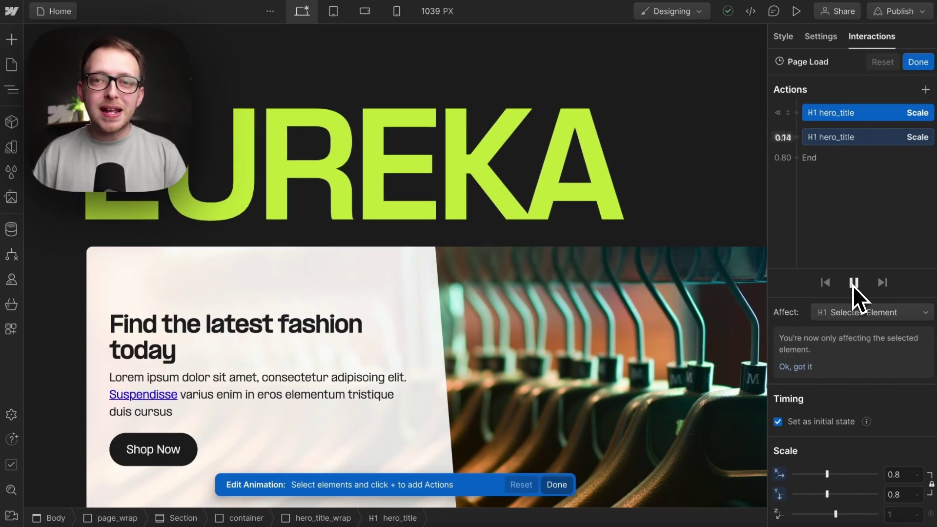
left_click(853, 284)
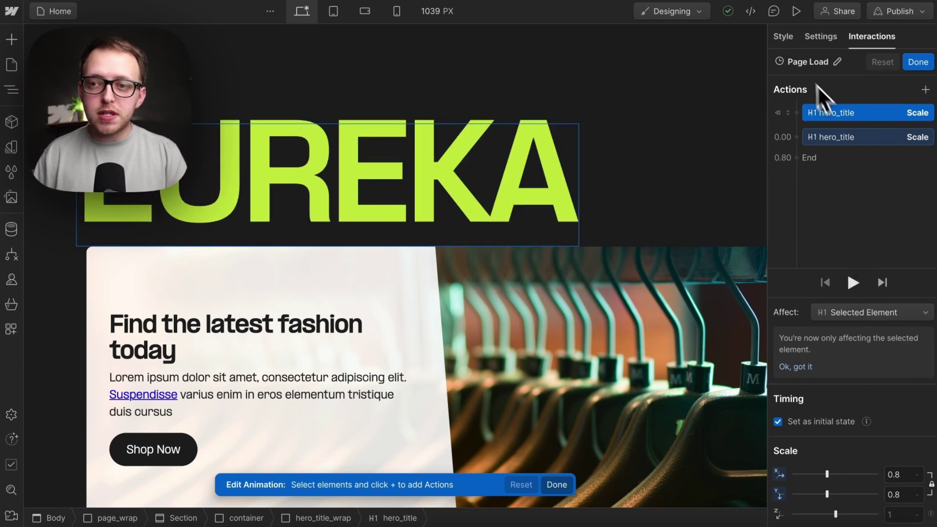
left_click(788, 44)
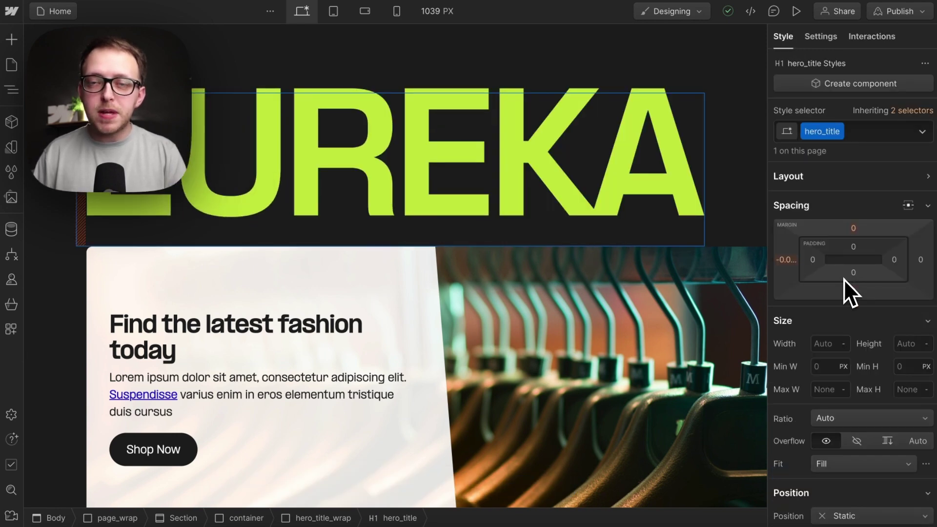
scroll(845, 279, "down", 10)
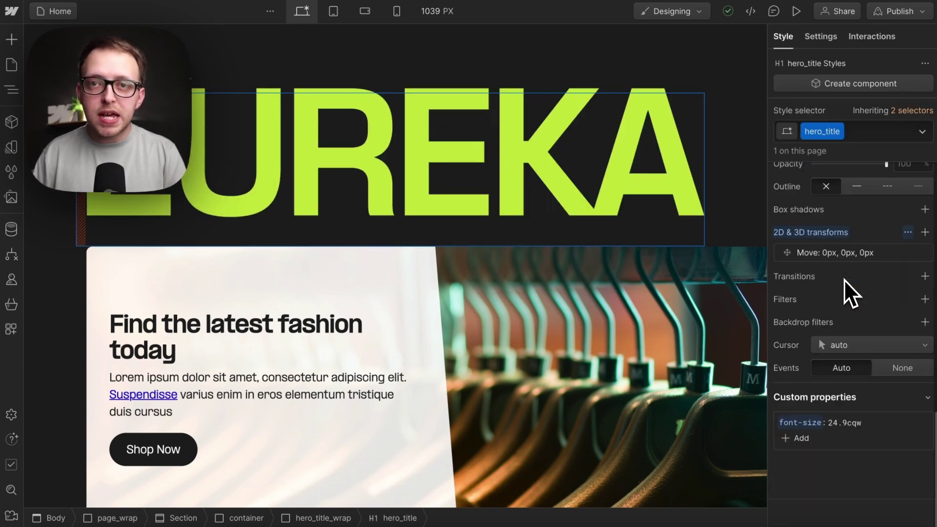
left_click(799, 442)
type("will-change")
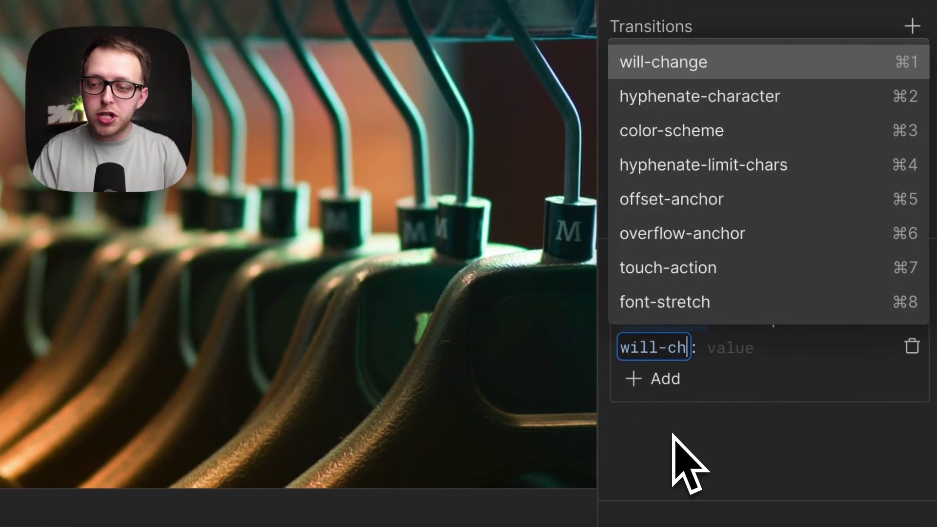
key("Tab")
type("t")
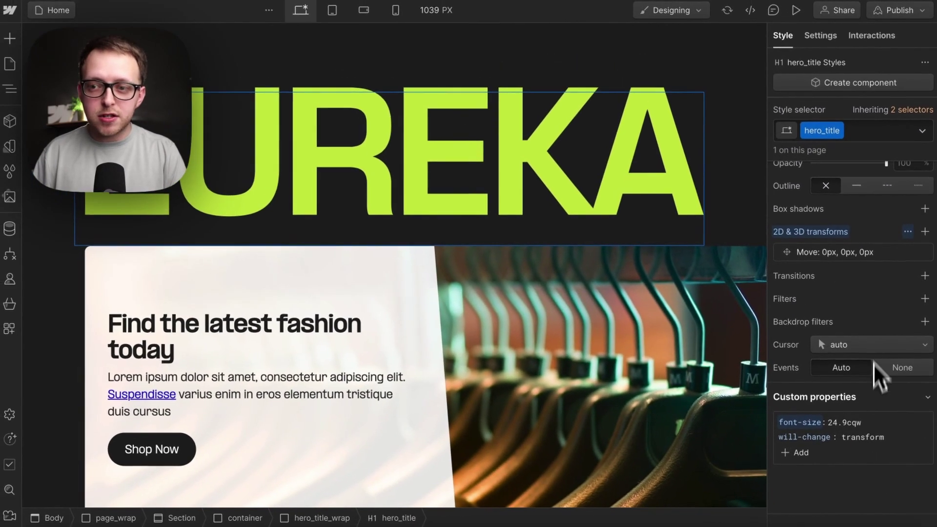
scroll(874, 365, "up", 1)
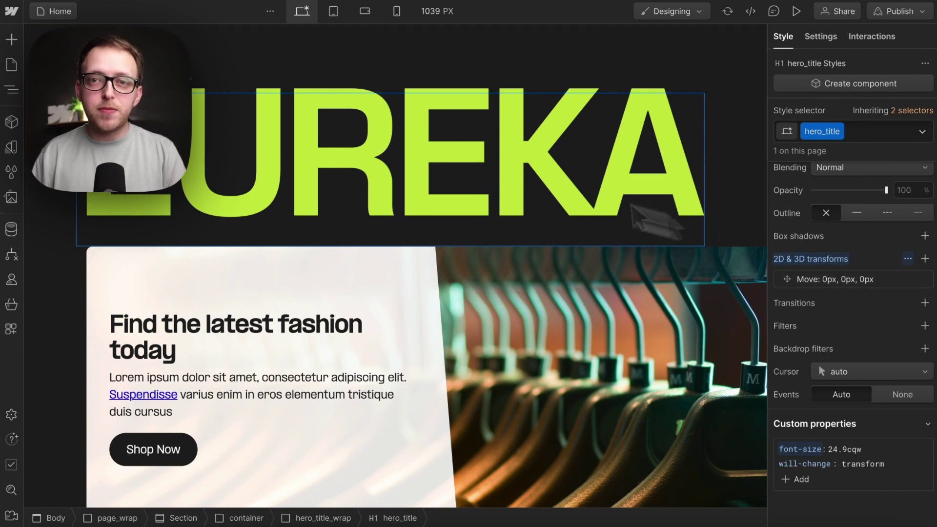
Step: Check the overscroll bounce on the live site, then return to the Designer
left_click(12, 110)
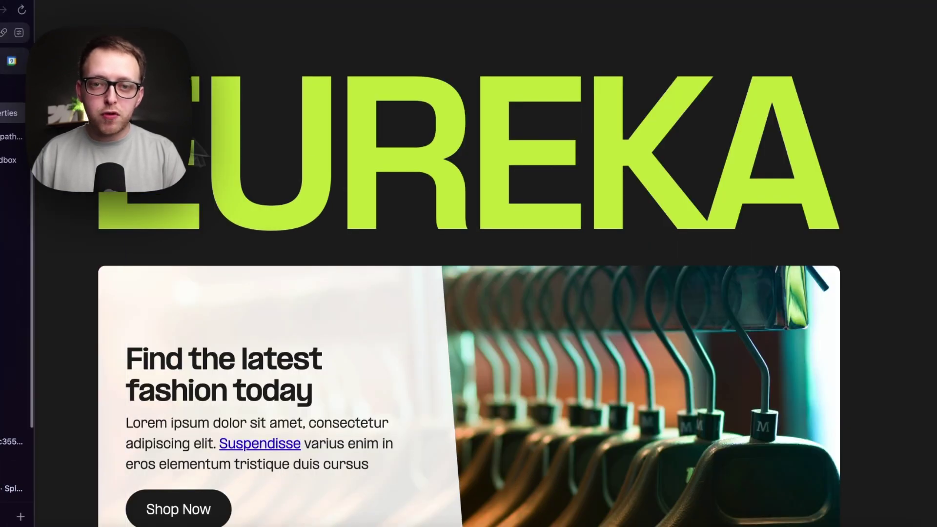
scroll(551, 169, "down", 5)
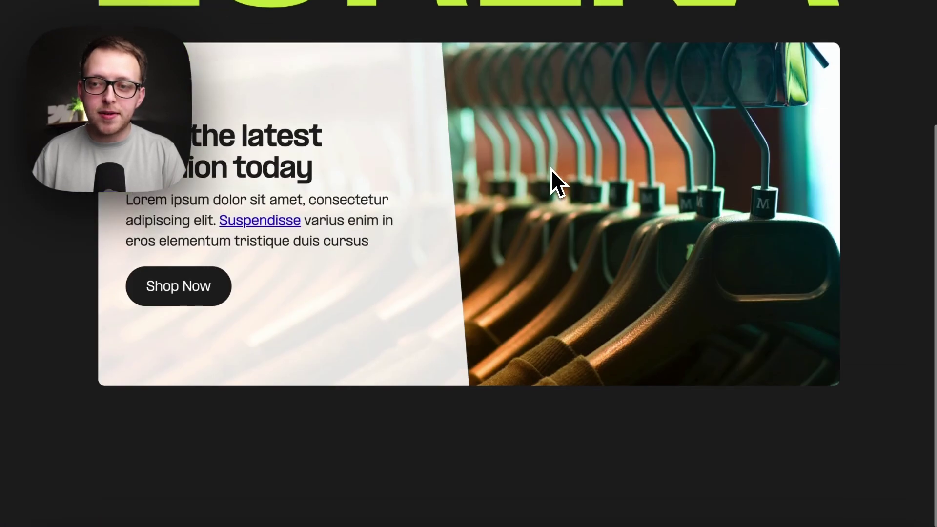
scroll(551, 169, "up", 5)
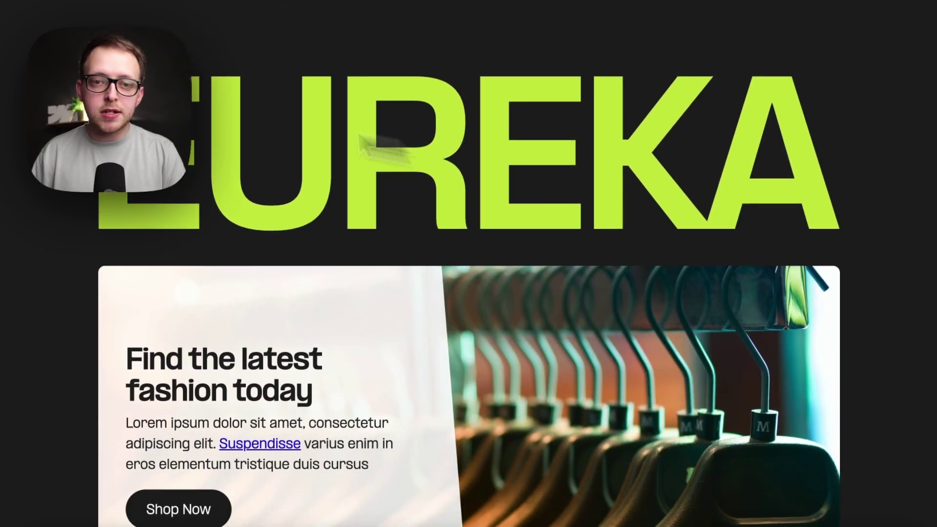
left_click(12, 62)
Step: Add the custom property overscroll-behavior: none to the Body (All Pages) tag style
left_click(46, 517)
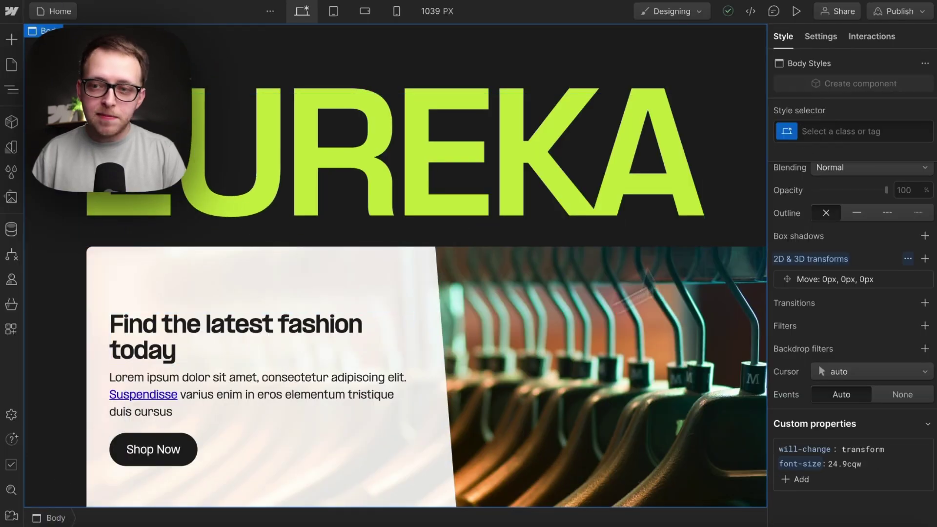
left_click(793, 140)
left_click(816, 213)
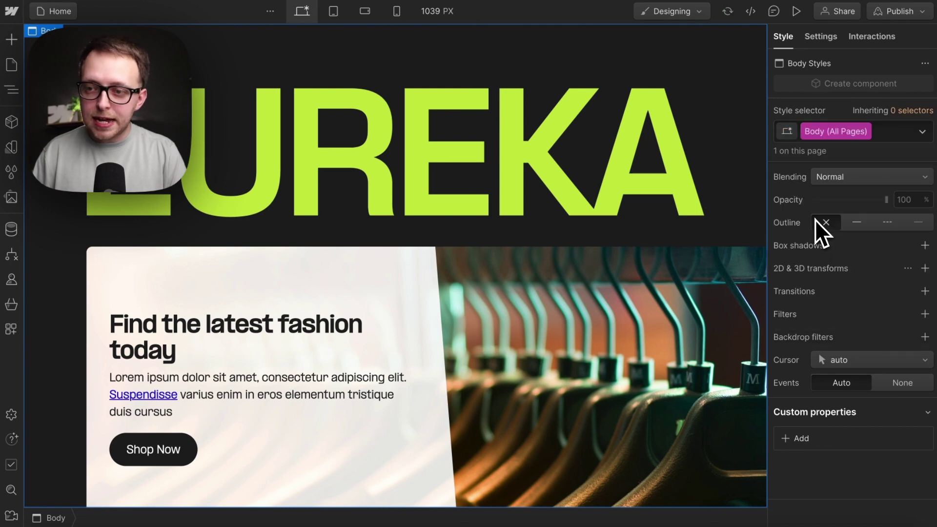
left_click(791, 444)
type("overscroll-behavior: none")
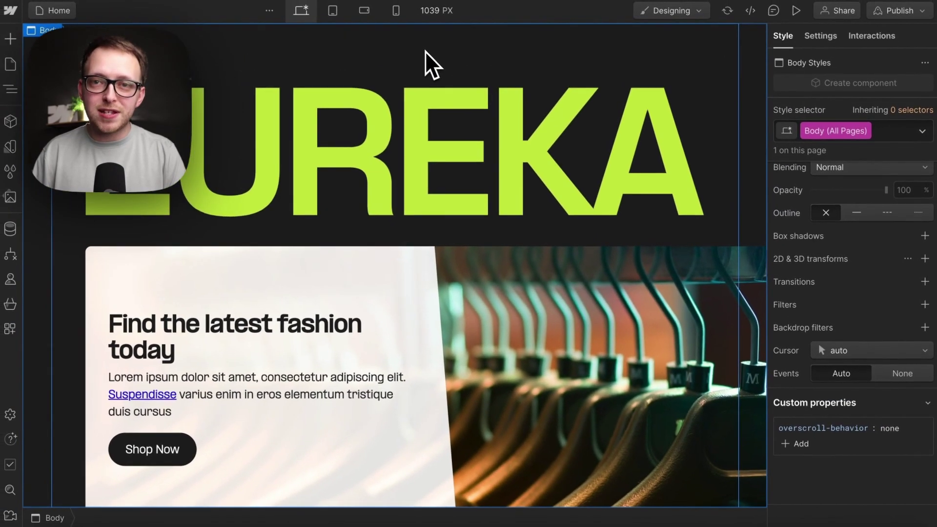
scroll(432, 64, "down", 3)
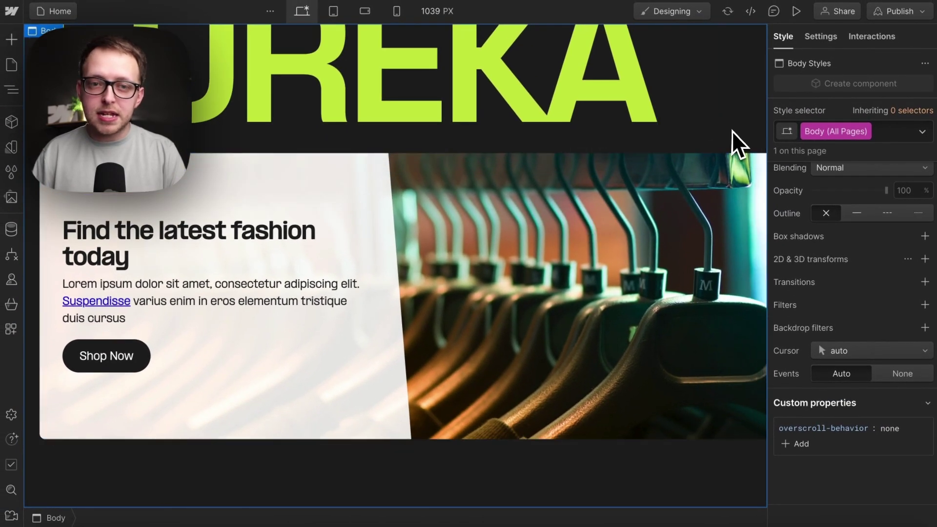
Step: Select page_wrap and add the custom property overflow: clip
left_click(707, 139)
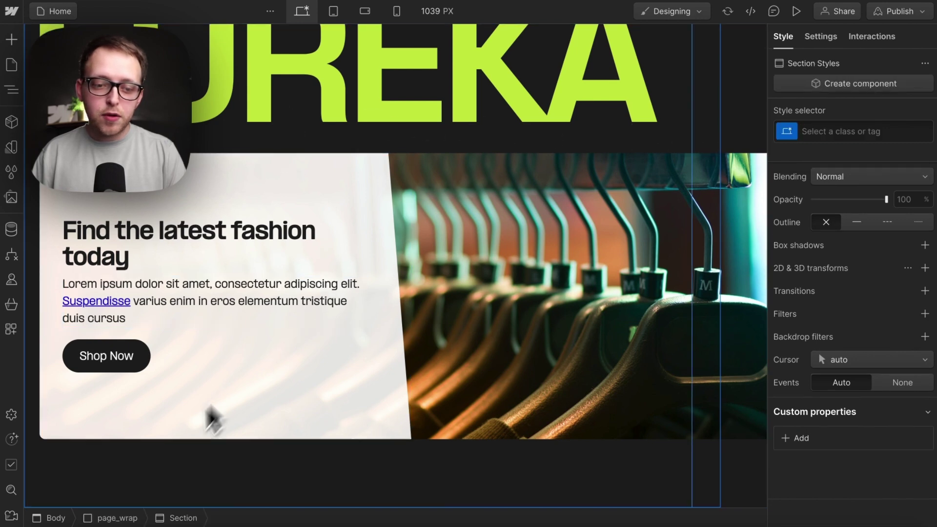
left_click(117, 520)
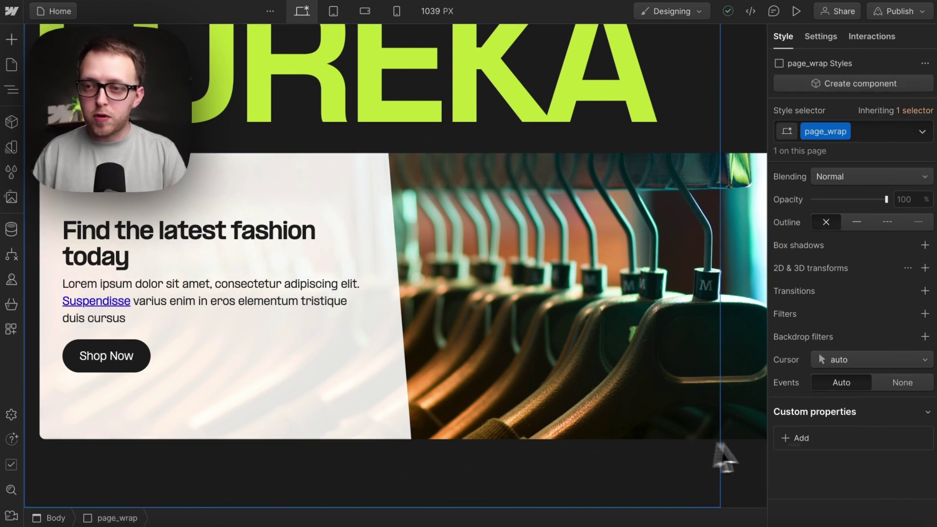
left_click(794, 435)
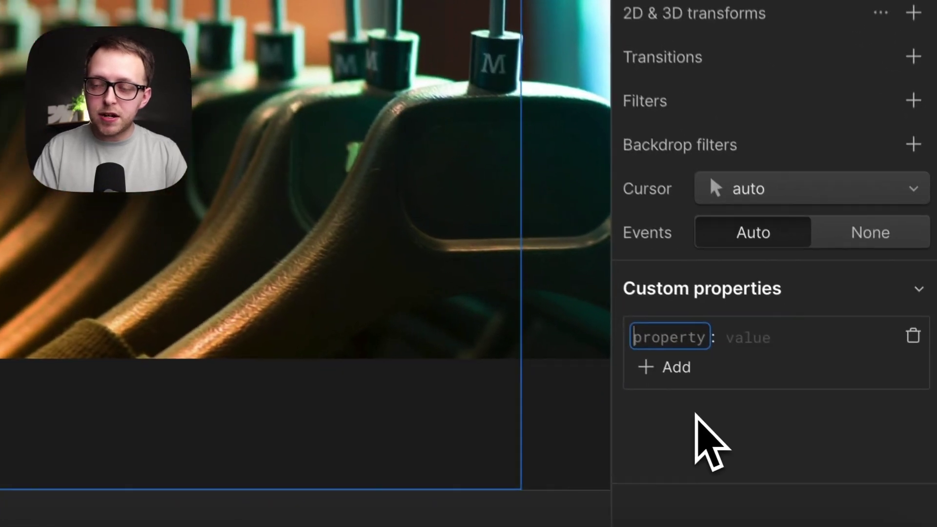
type("overflow")
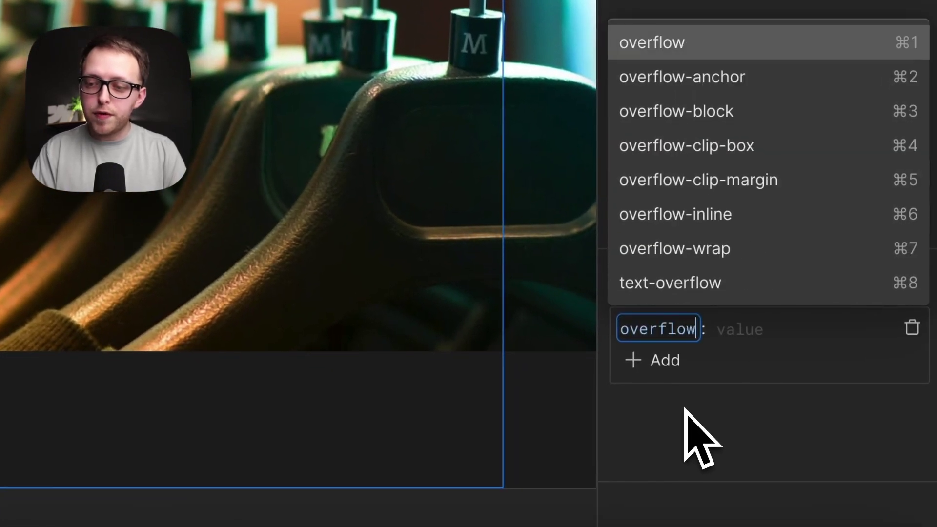
key("Tab")
type("clip")
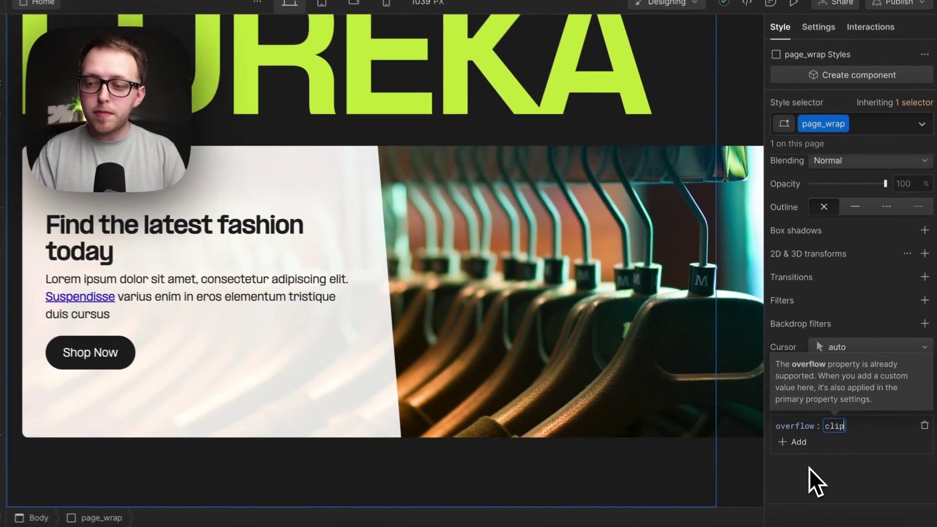
key("Return")
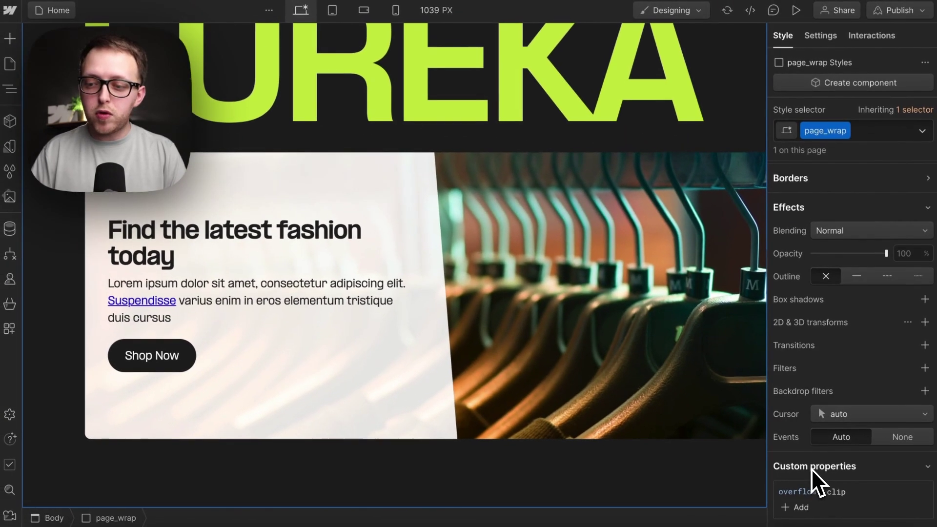
scroll(659, 200, "up", 2)
scroll(659, 200, "up", 1)
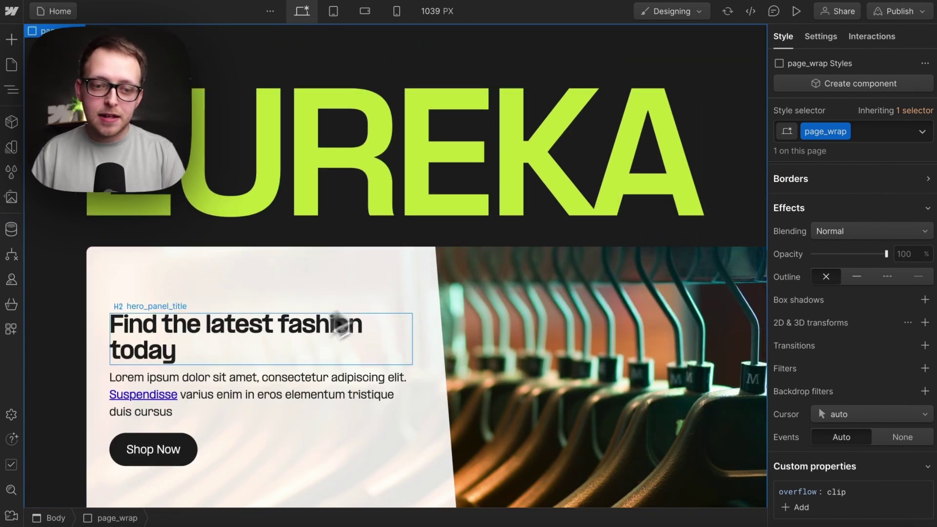
Step: From the Suspendisse link, set the All Links tag colour to inherit
left_click(166, 405)
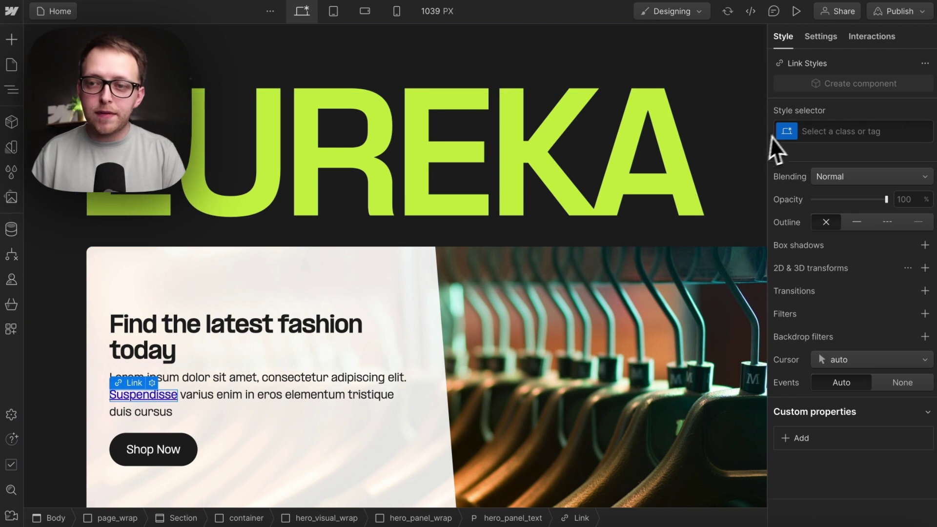
left_click(791, 136)
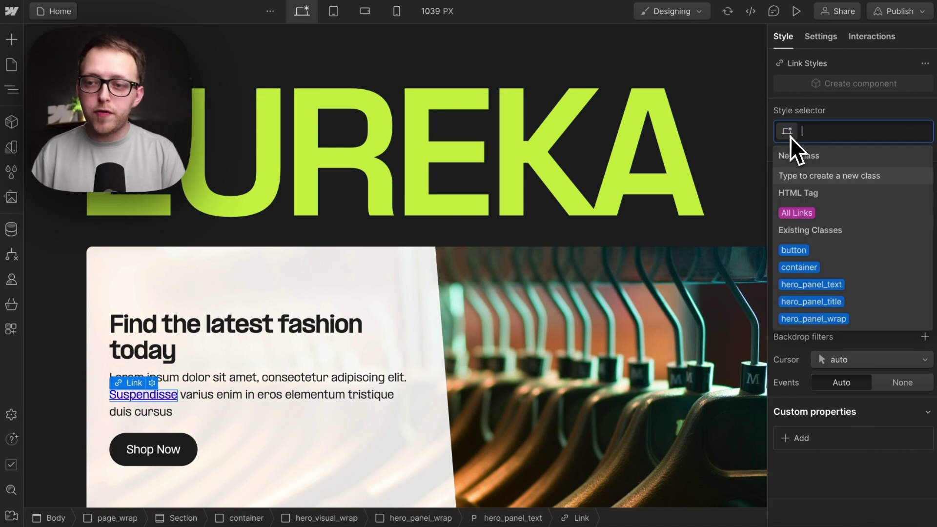
left_click(818, 209)
scroll(833, 336, "up", 4)
scroll(835, 339, "up", 3)
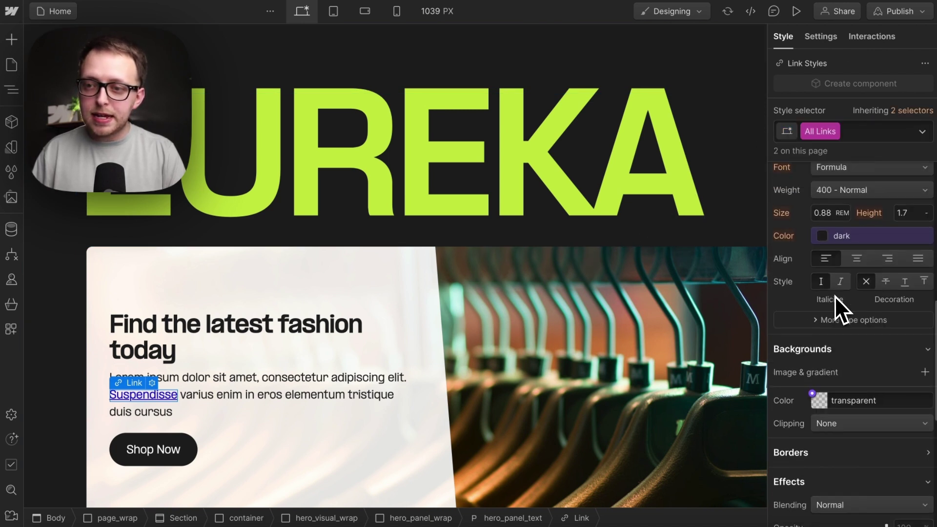
left_click(853, 234)
left_click(836, 258)
type("i")
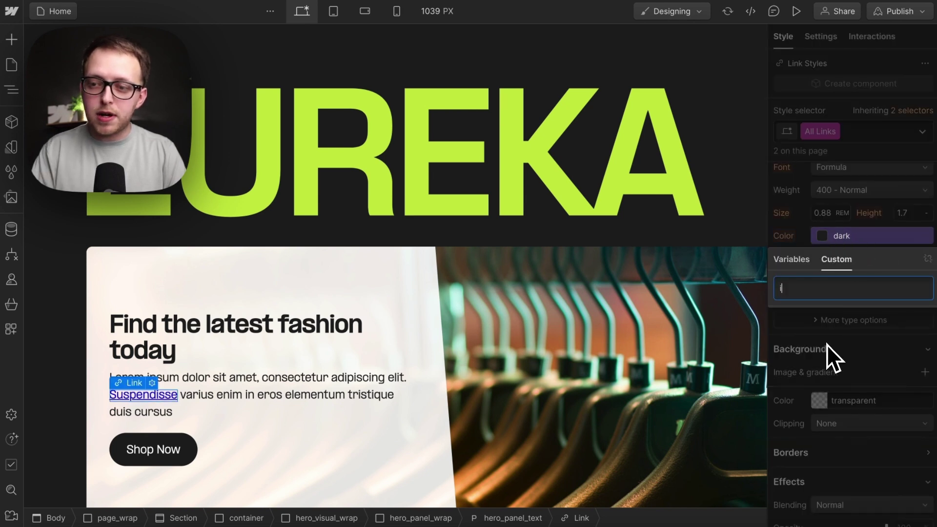
type("nherit")
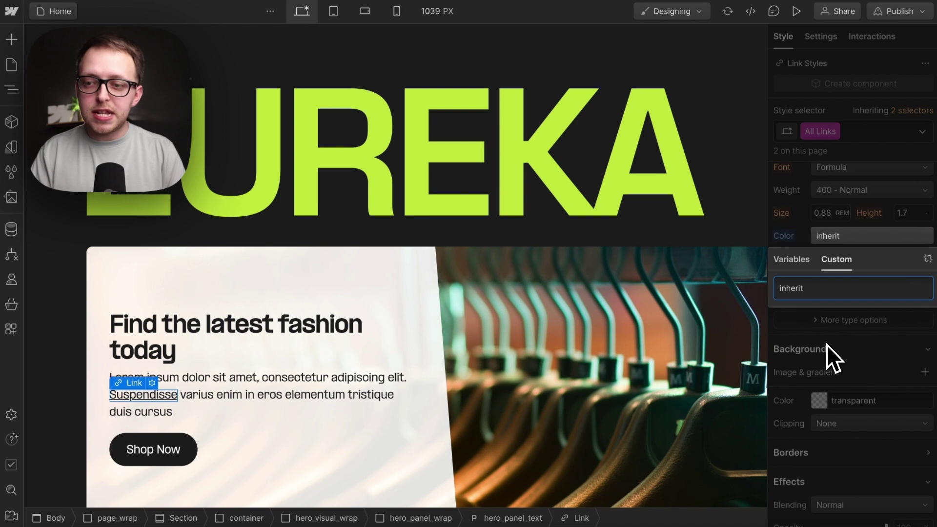
key("Return")
left_click(843, 346)
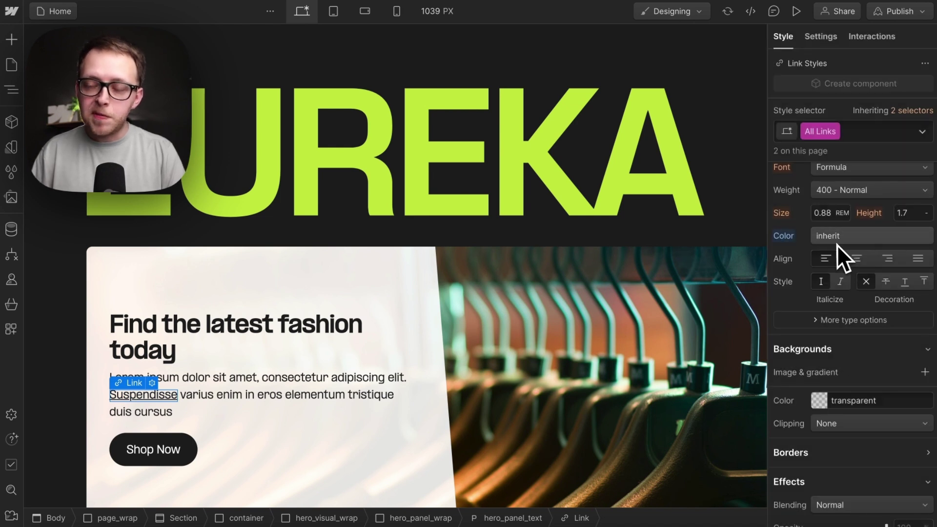